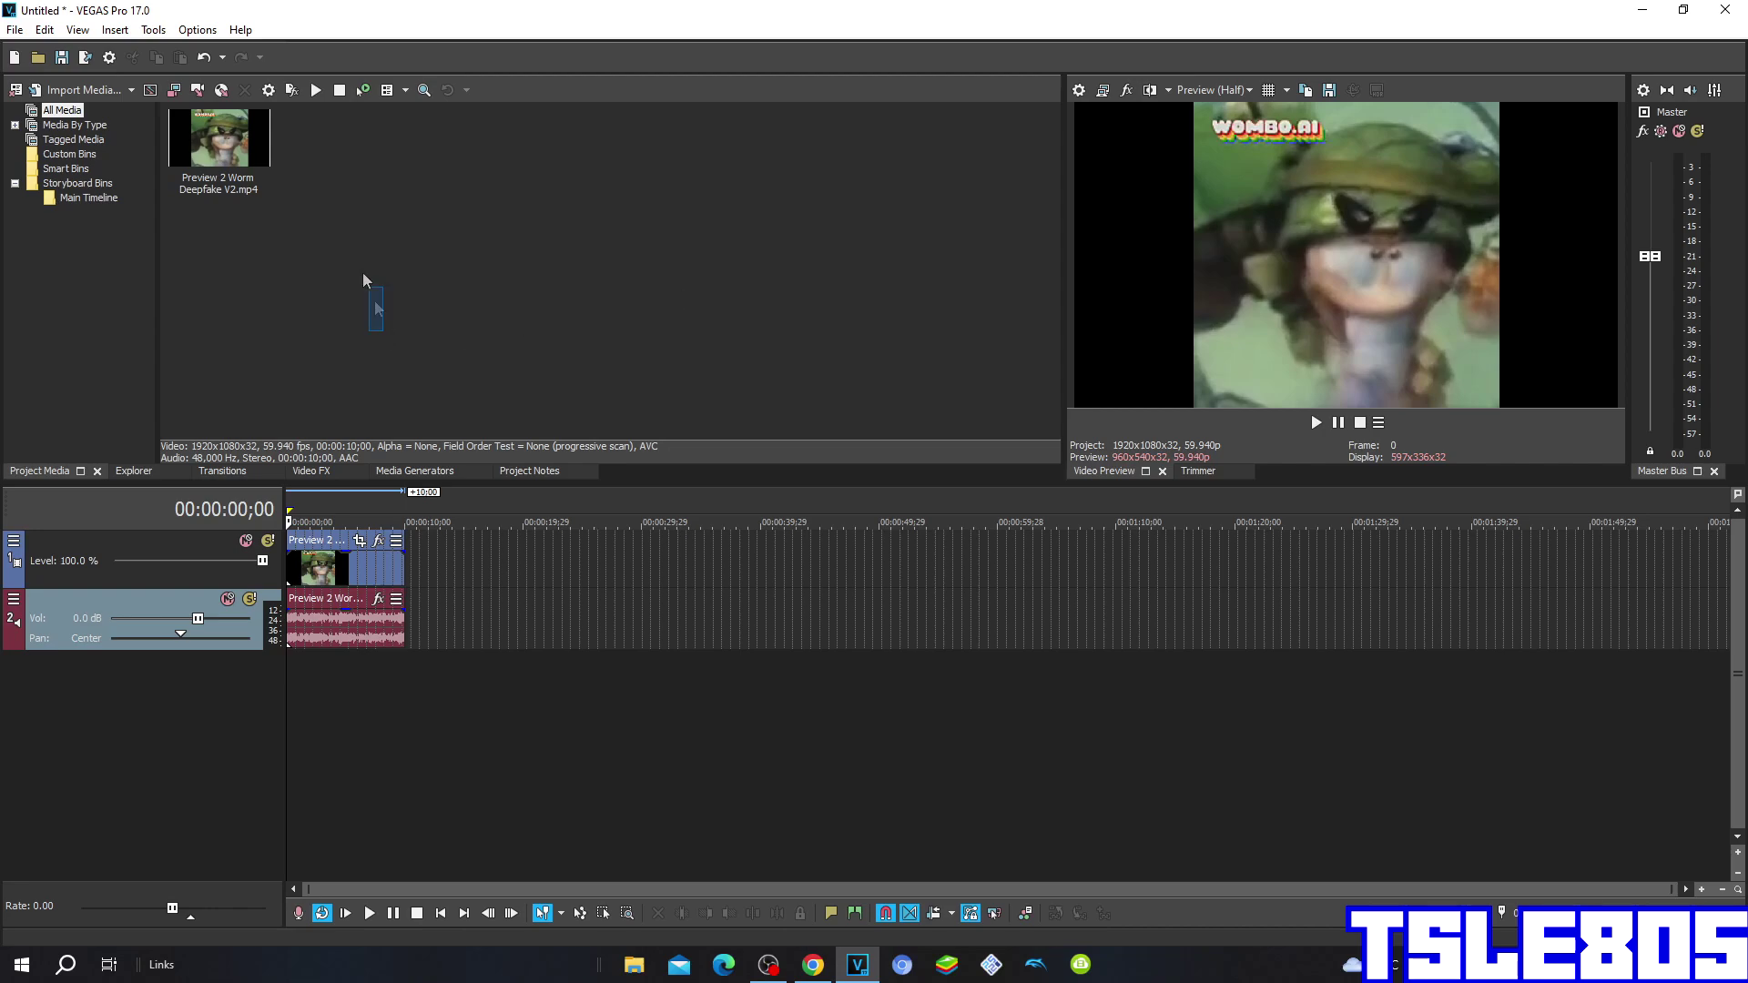
Select and then deselect the worm deepfake clip in the media bin
left_click_drag(365, 279, 261, 217)
left_click_drag(496, 233, 222, 200)
left_click_drag(320, 225, 164, 102)
left_click(270, 256)
left_click_drag(278, 235, 397, 175)
Show the video effects list and bring up the HSL Adjust effect's presets
left_click(306, 469)
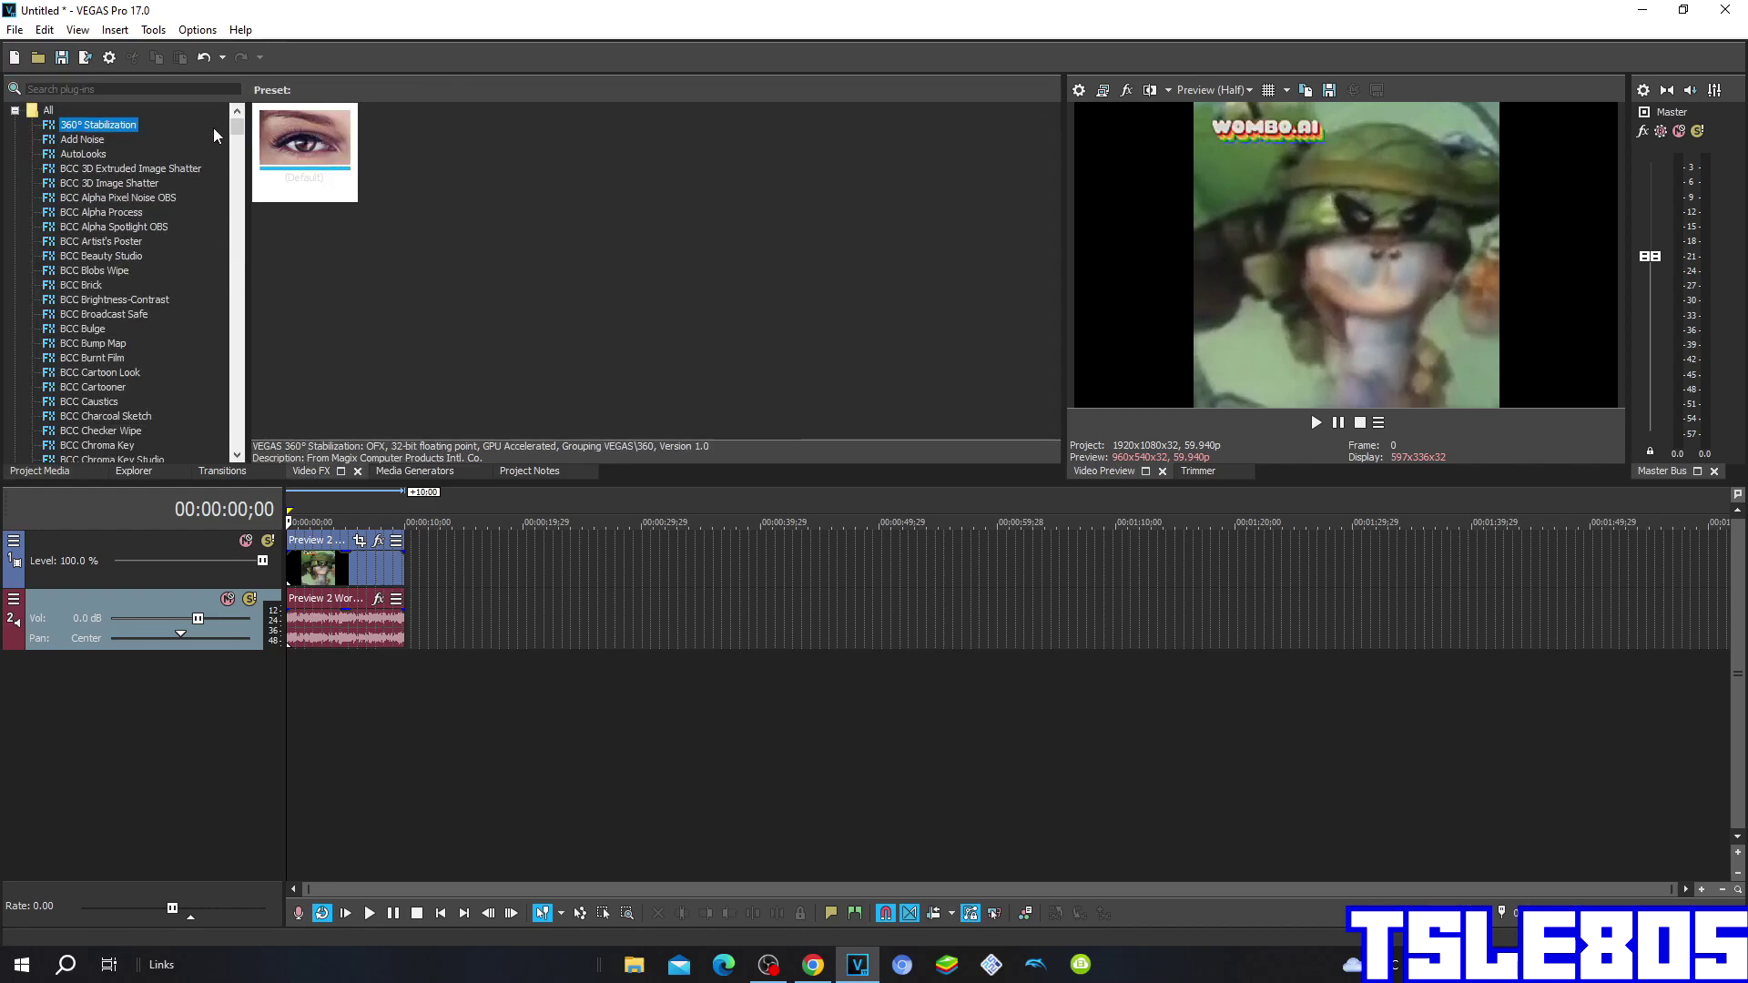
scroll(188, 280, "down", 20)
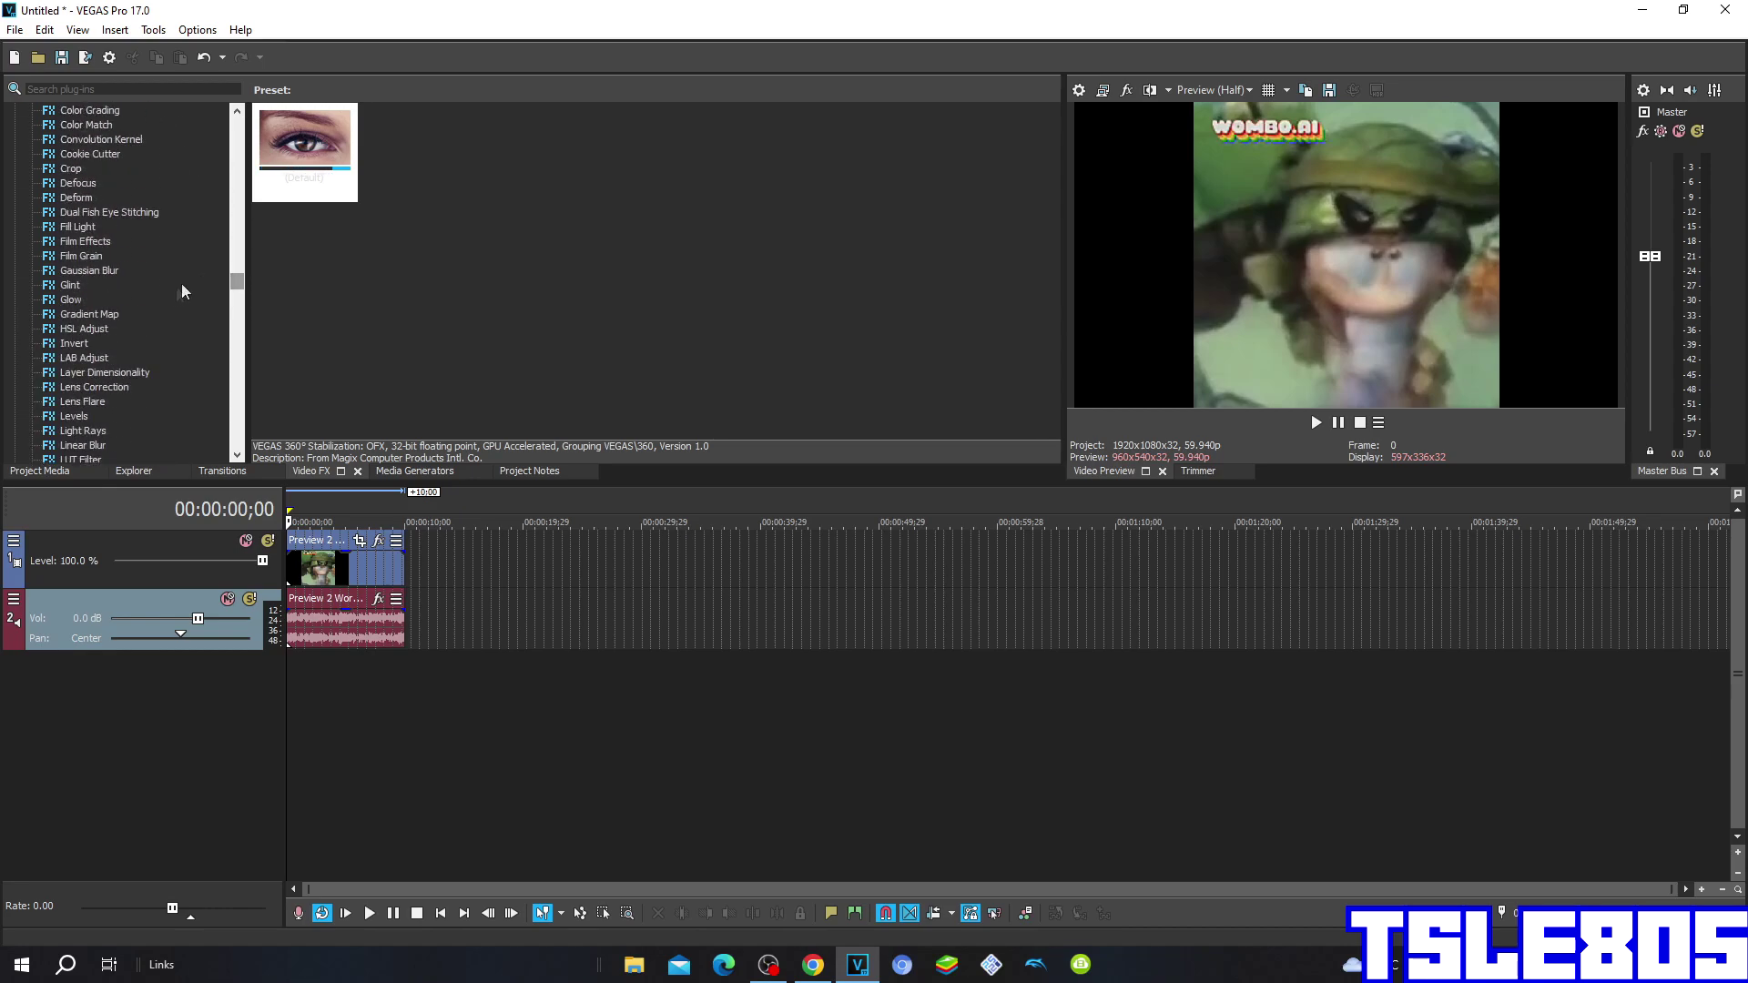
left_click(102, 328)
scroll(619, 266, "down", 10)
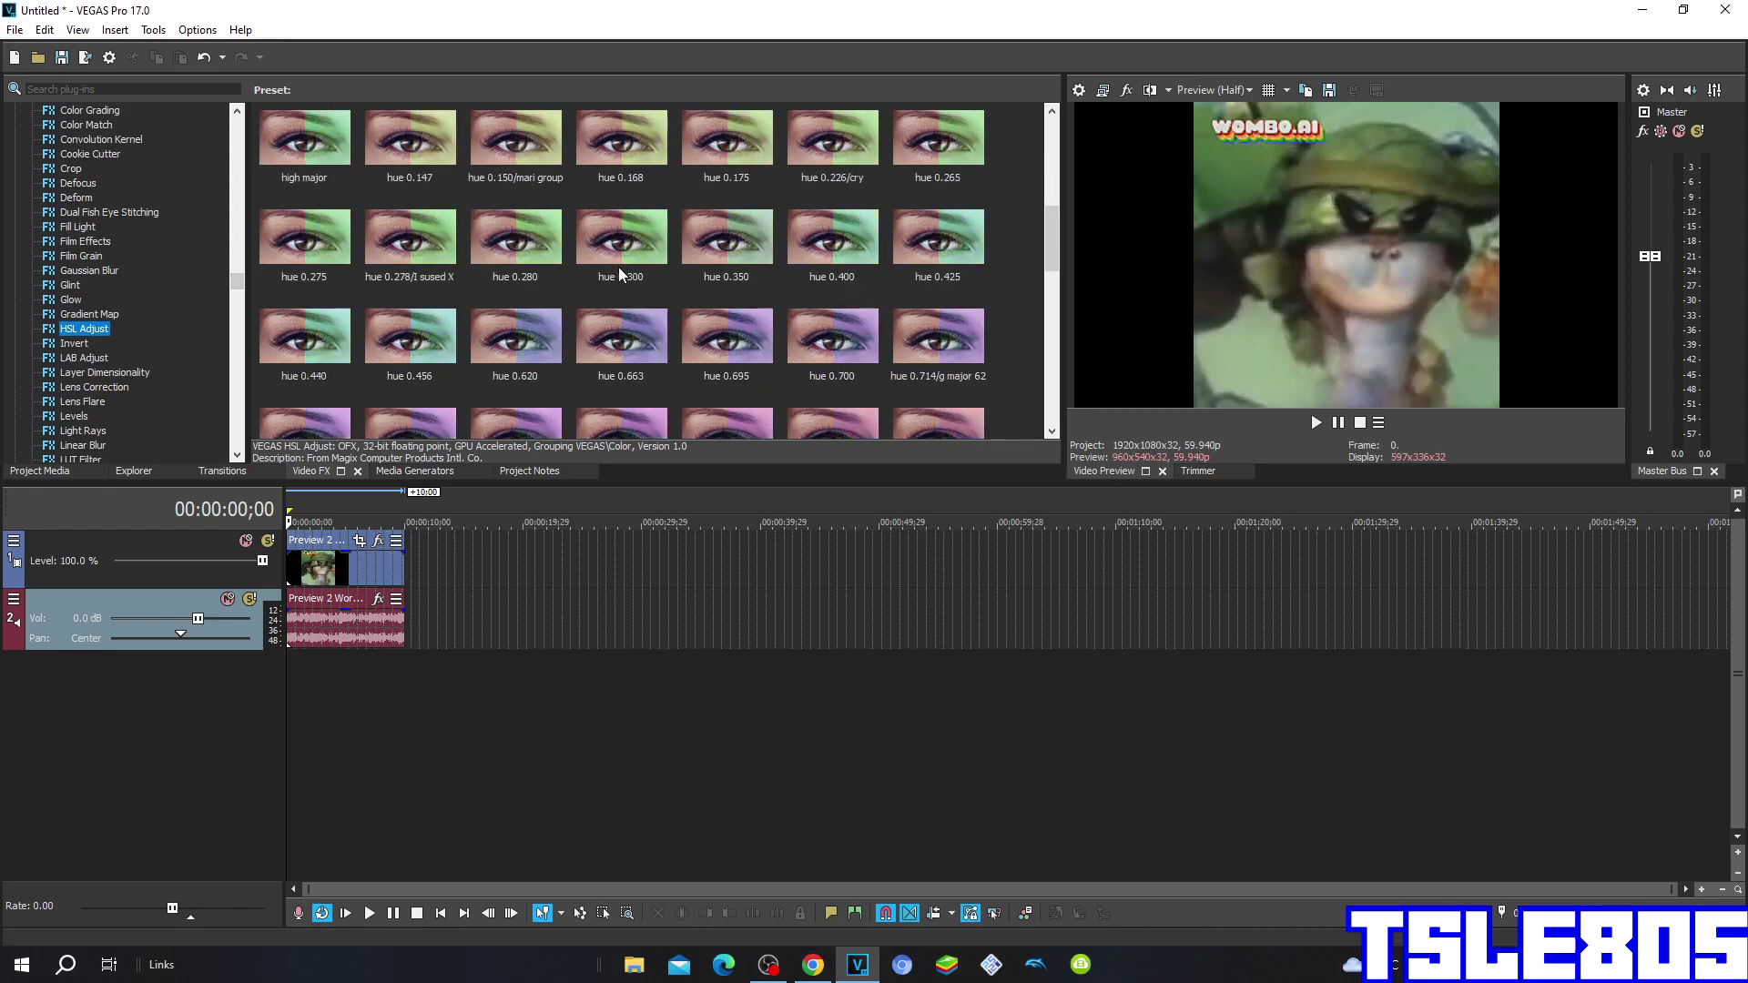
scroll(617, 270, "up", 10)
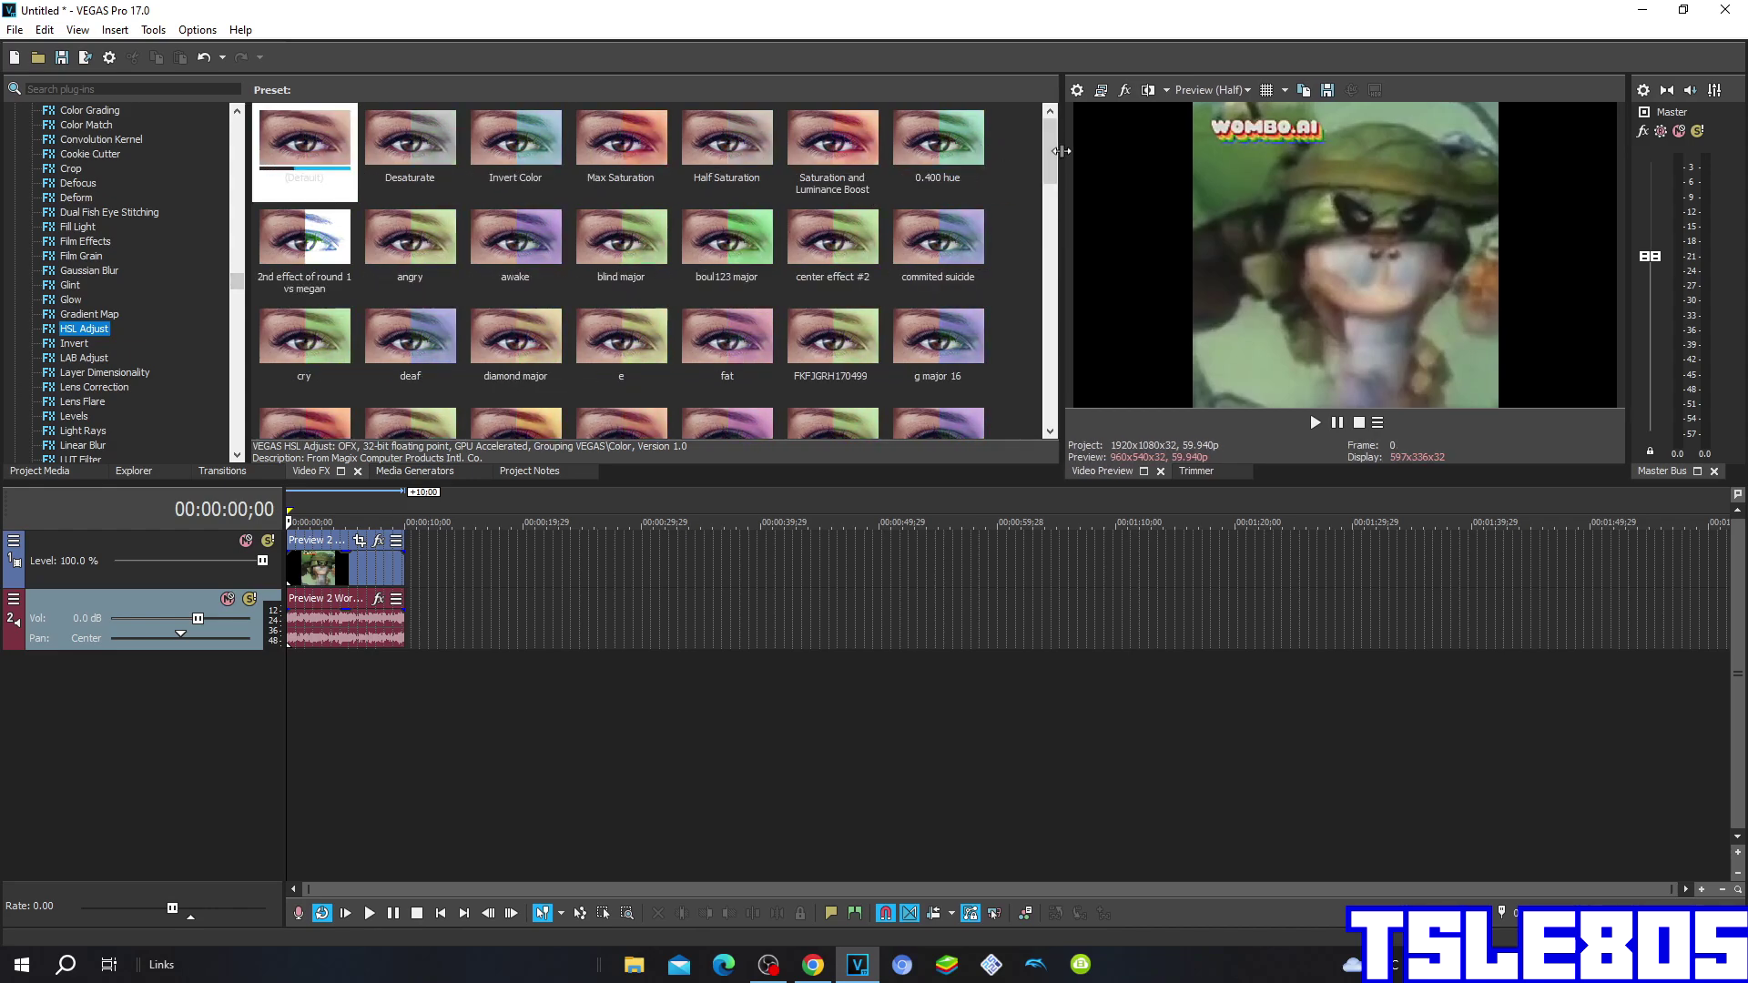
Browse the HSL Adjust presets and apply 'slow voice' (hue 0.320, saturation 1.565) to the worm clip
left_click_drag(1056, 151, 1012, 374)
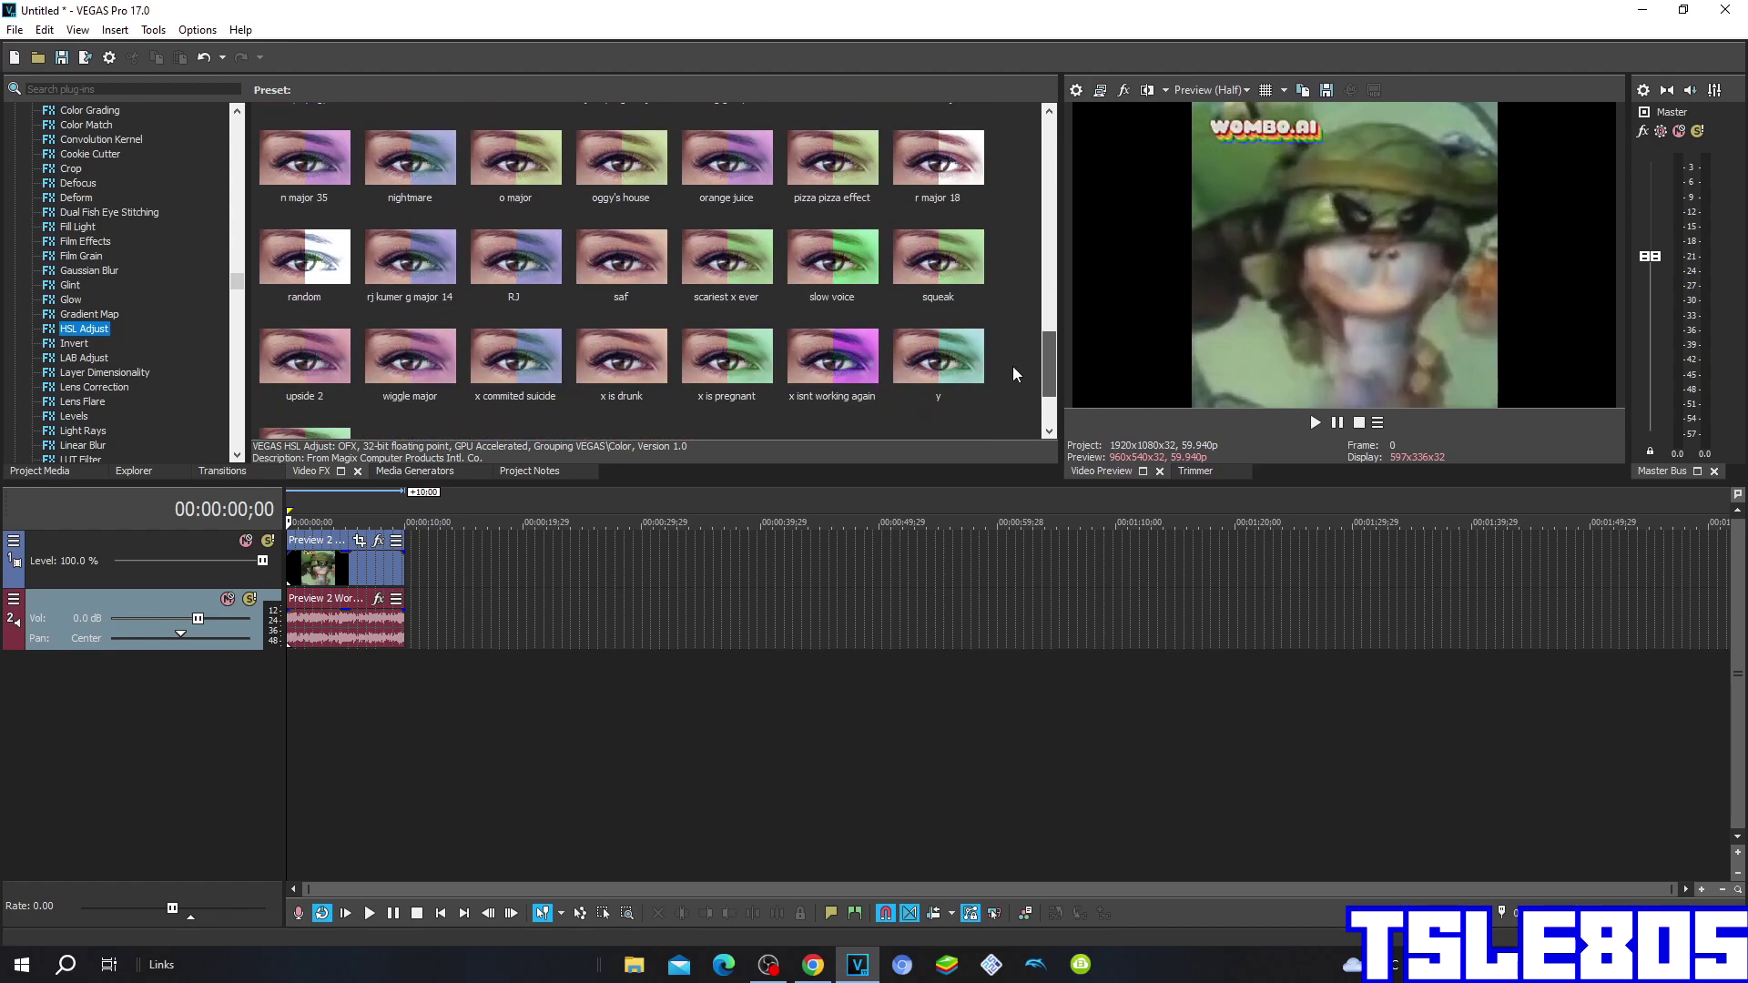
scroll(1011, 369, "down", 3)
scroll(932, 362, "up", 6)
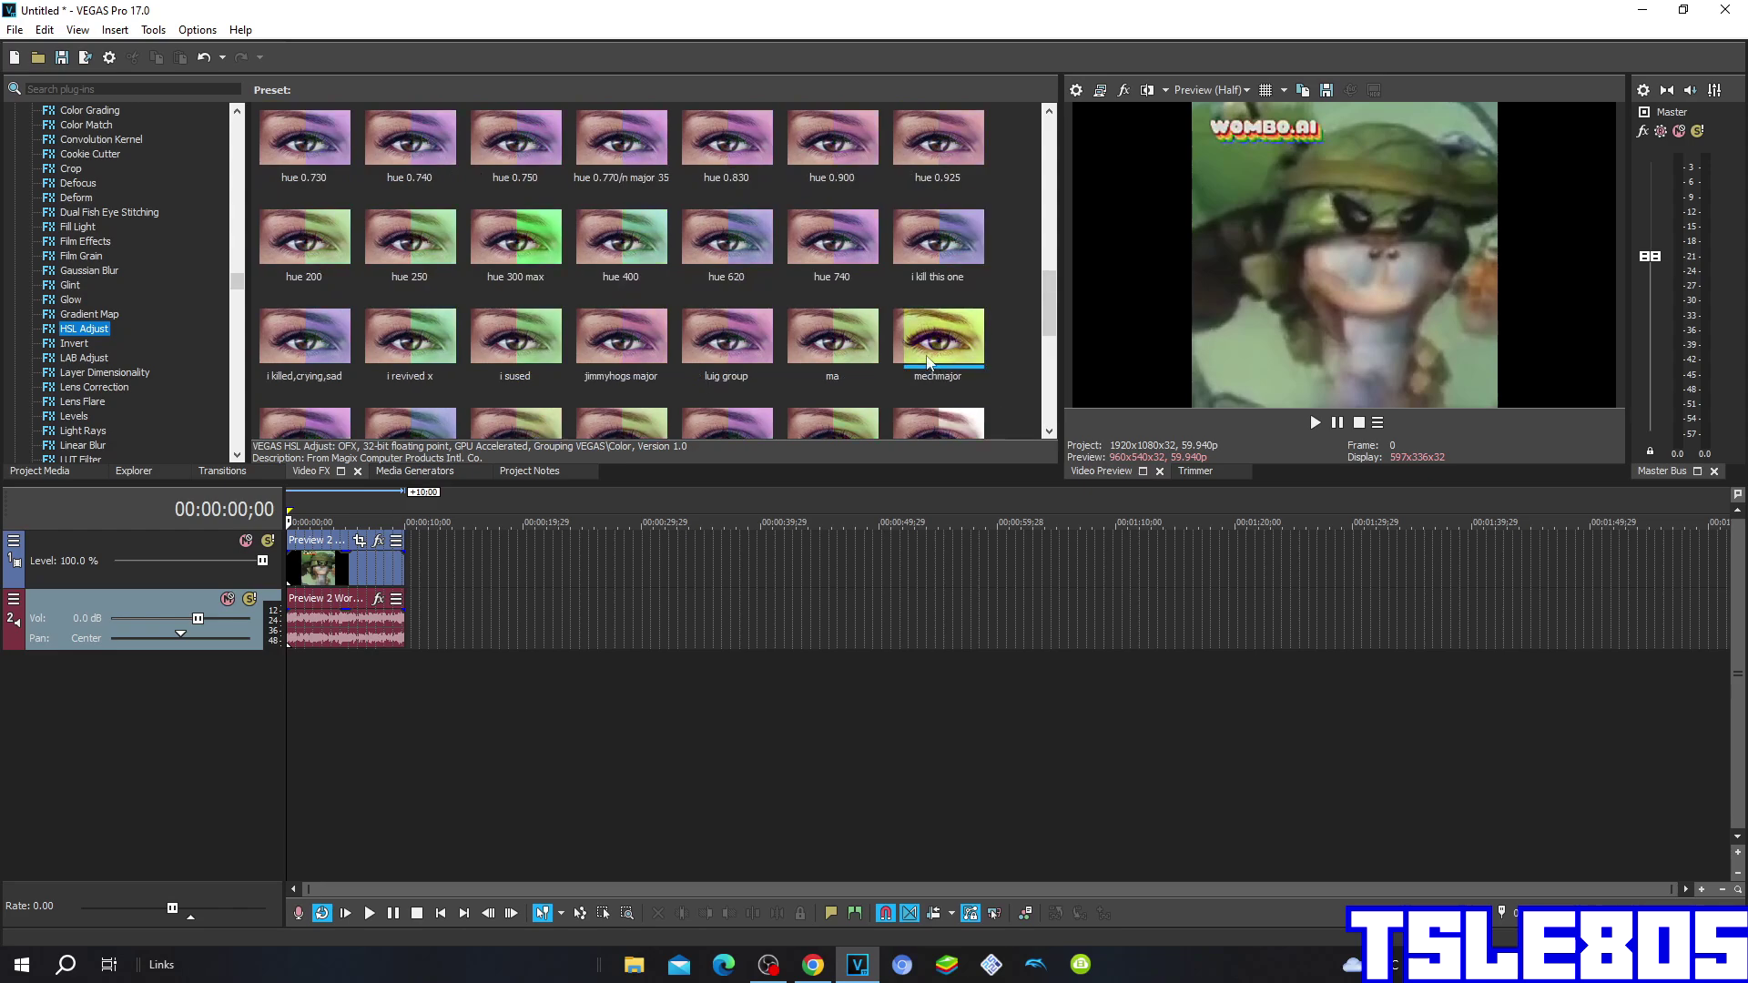
scroll(901, 338, "up", 3)
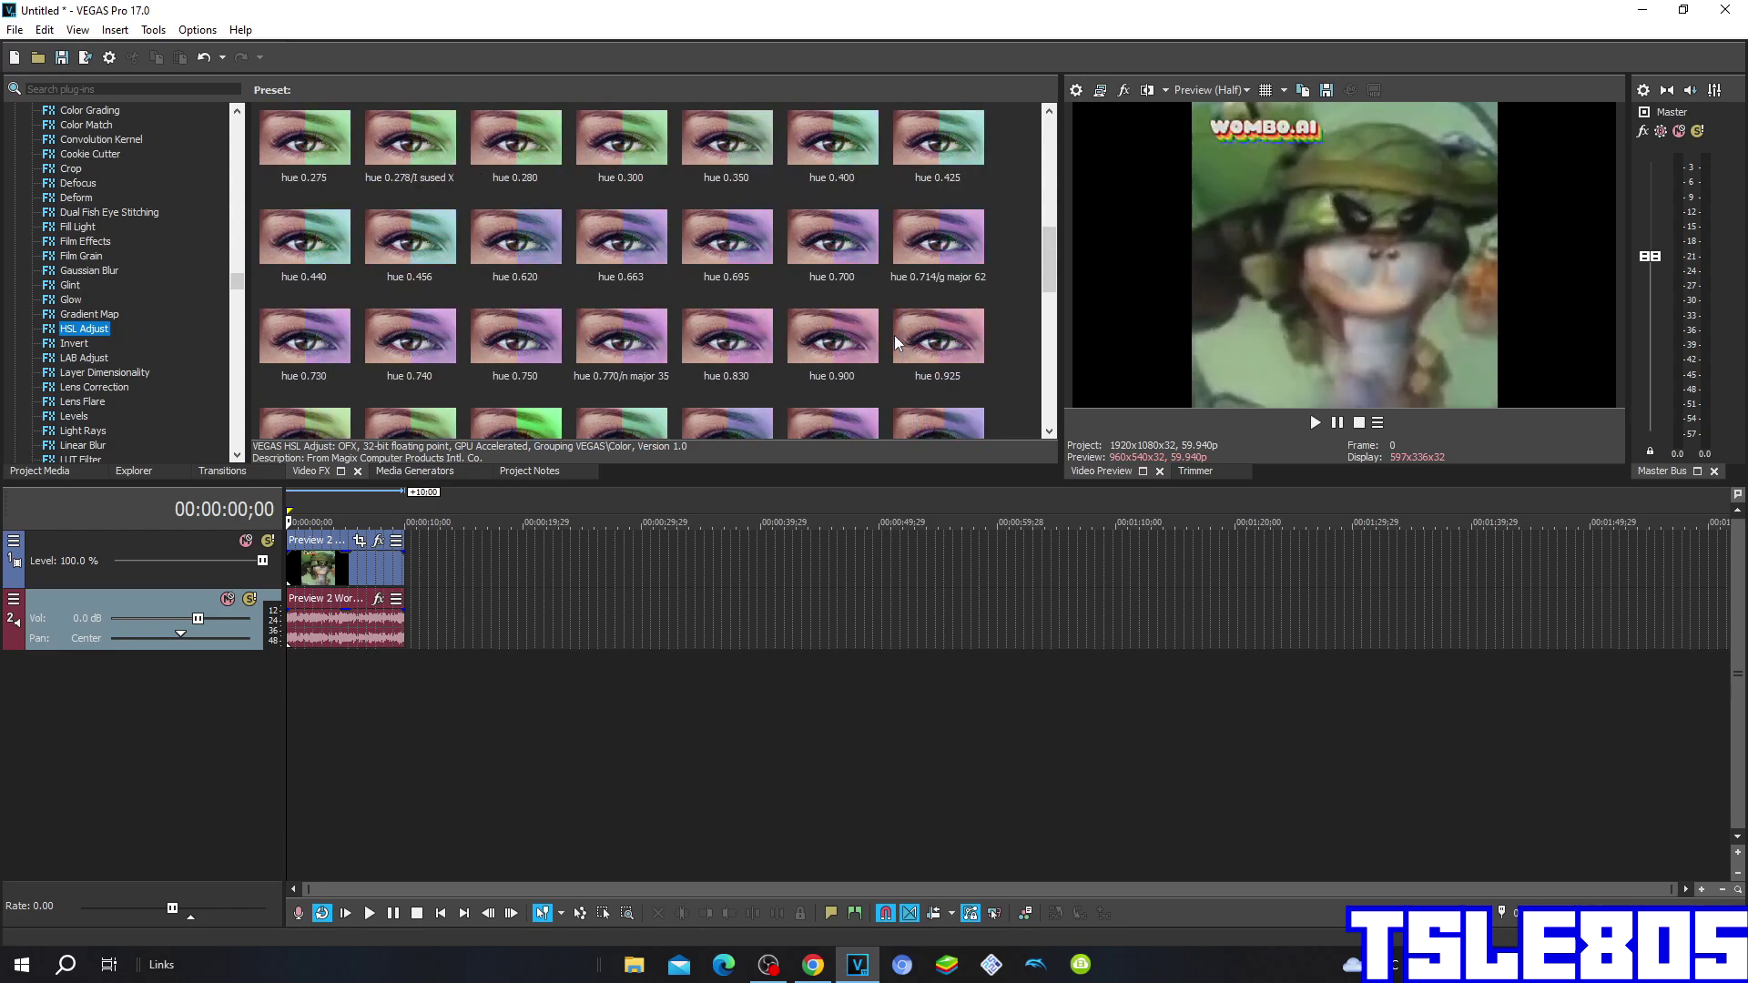
scroll(894, 336, "up", 3)
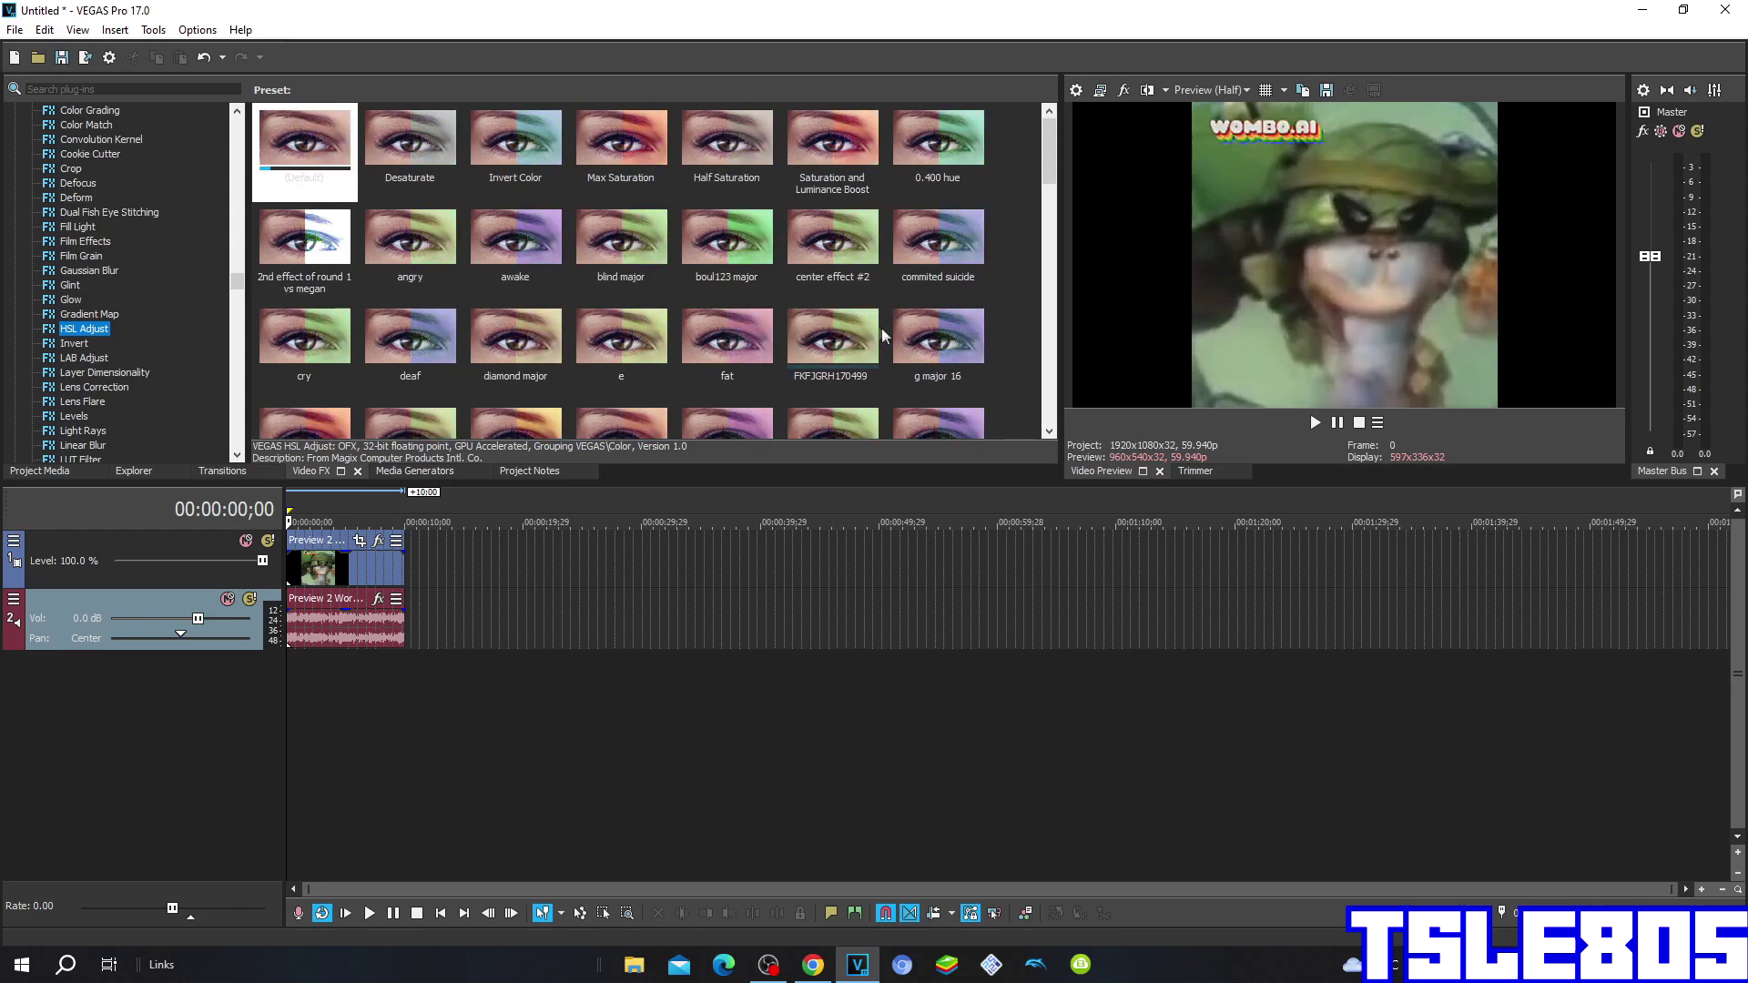
scroll(865, 288, "down", 1)
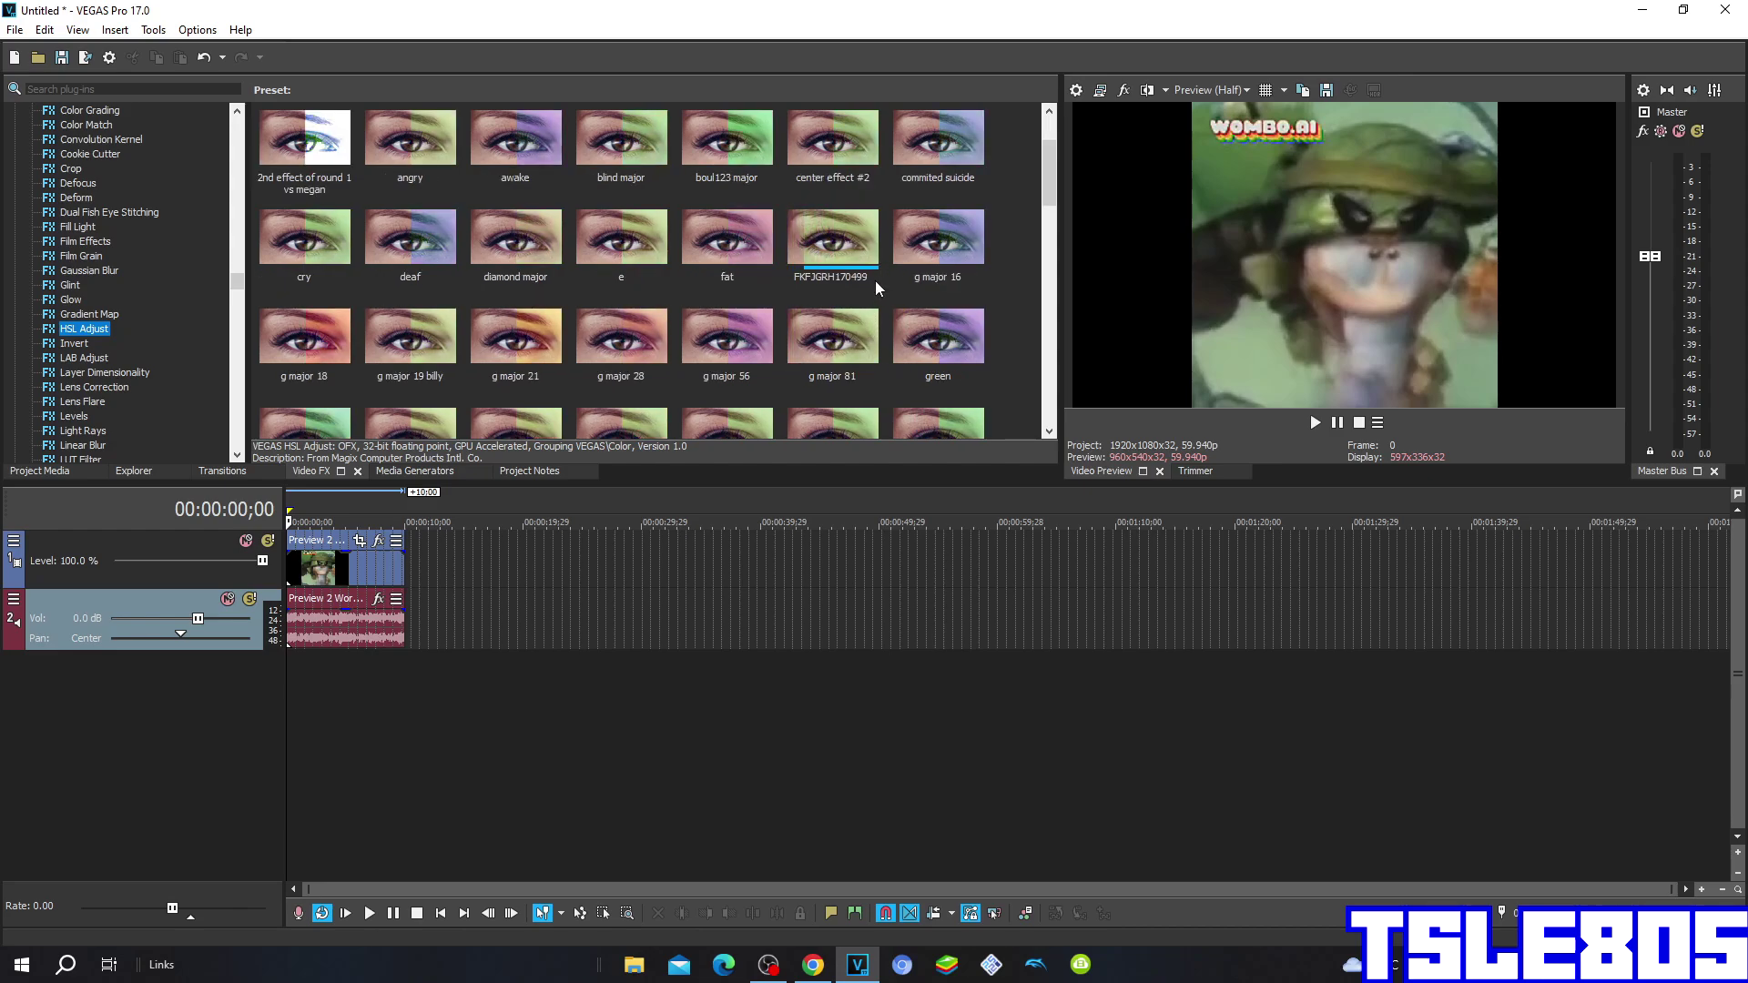
scroll(867, 282, "down", 4)
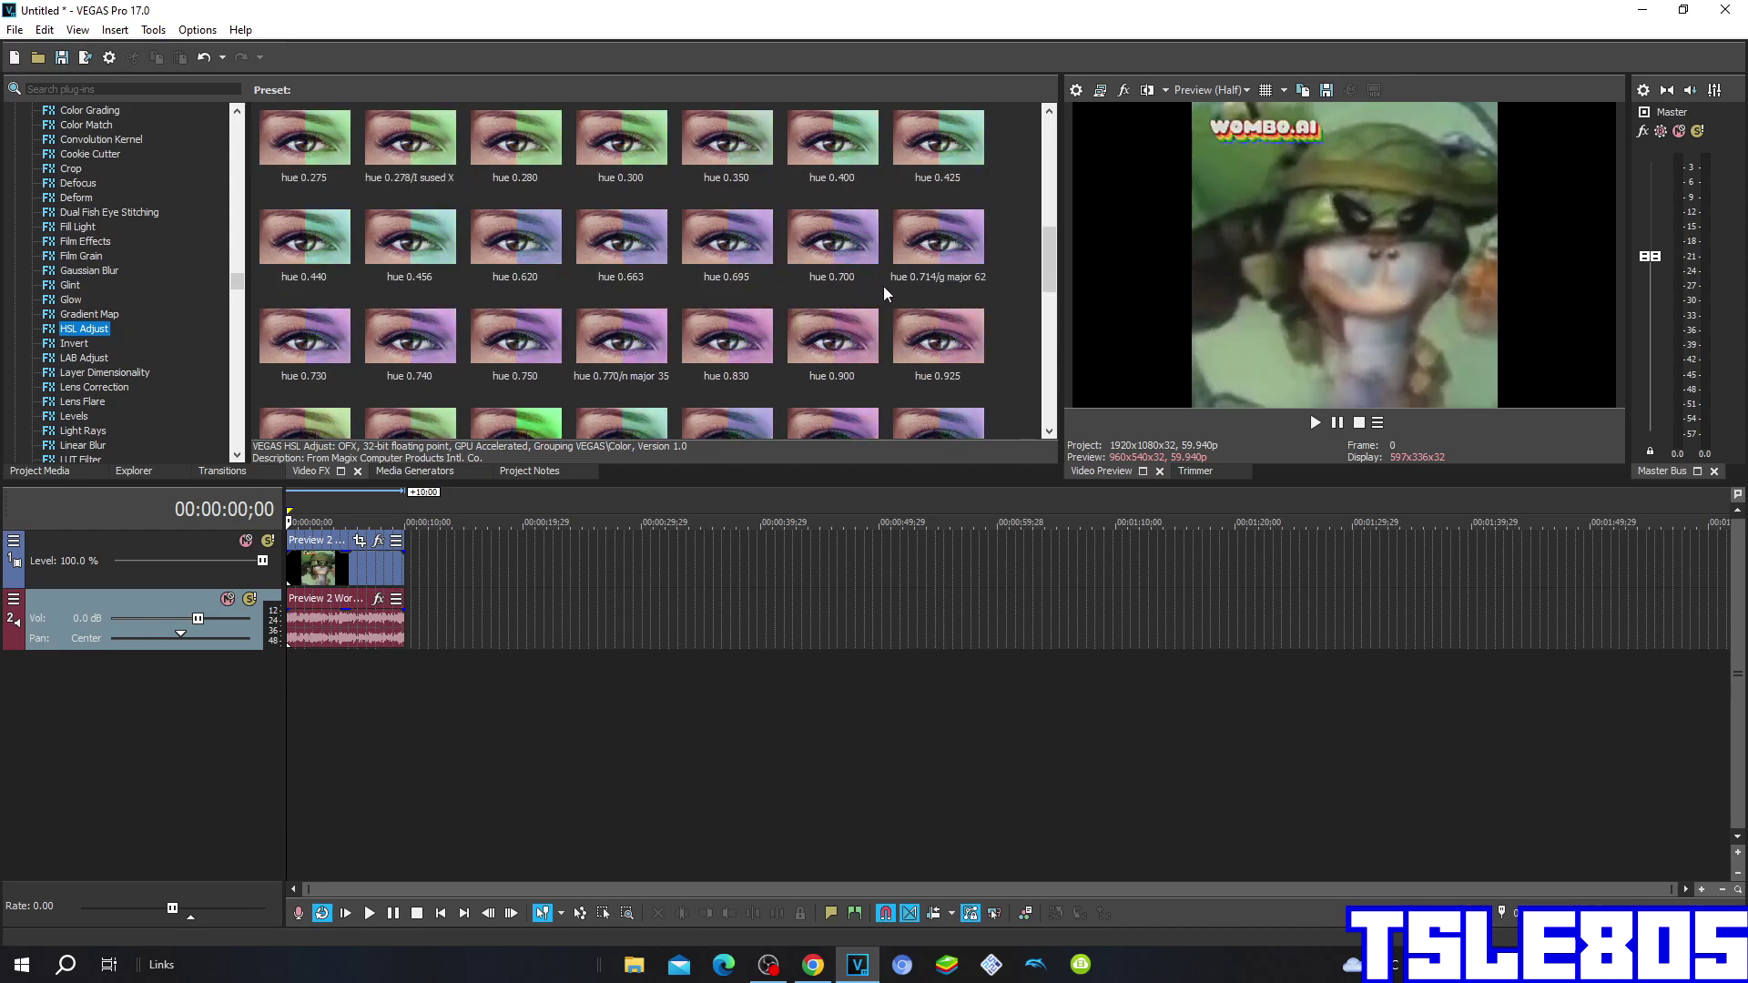
scroll(882, 288, "down", 2)
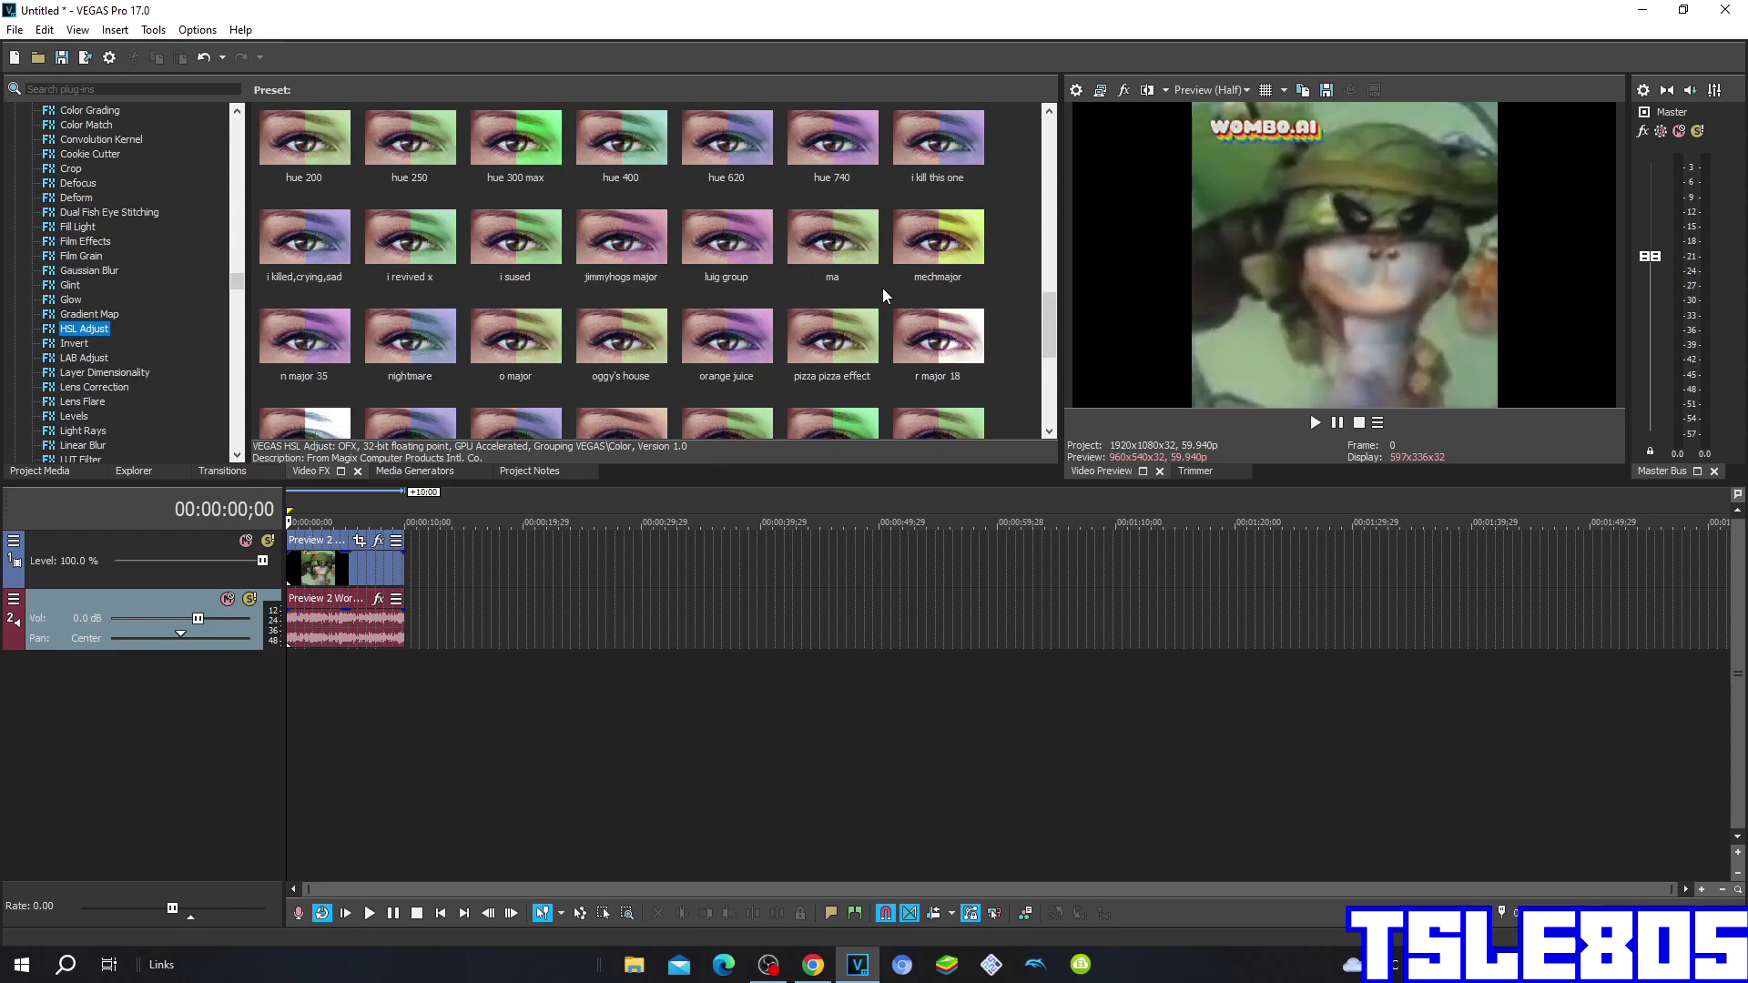
scroll(1047, 329, "down", 1)
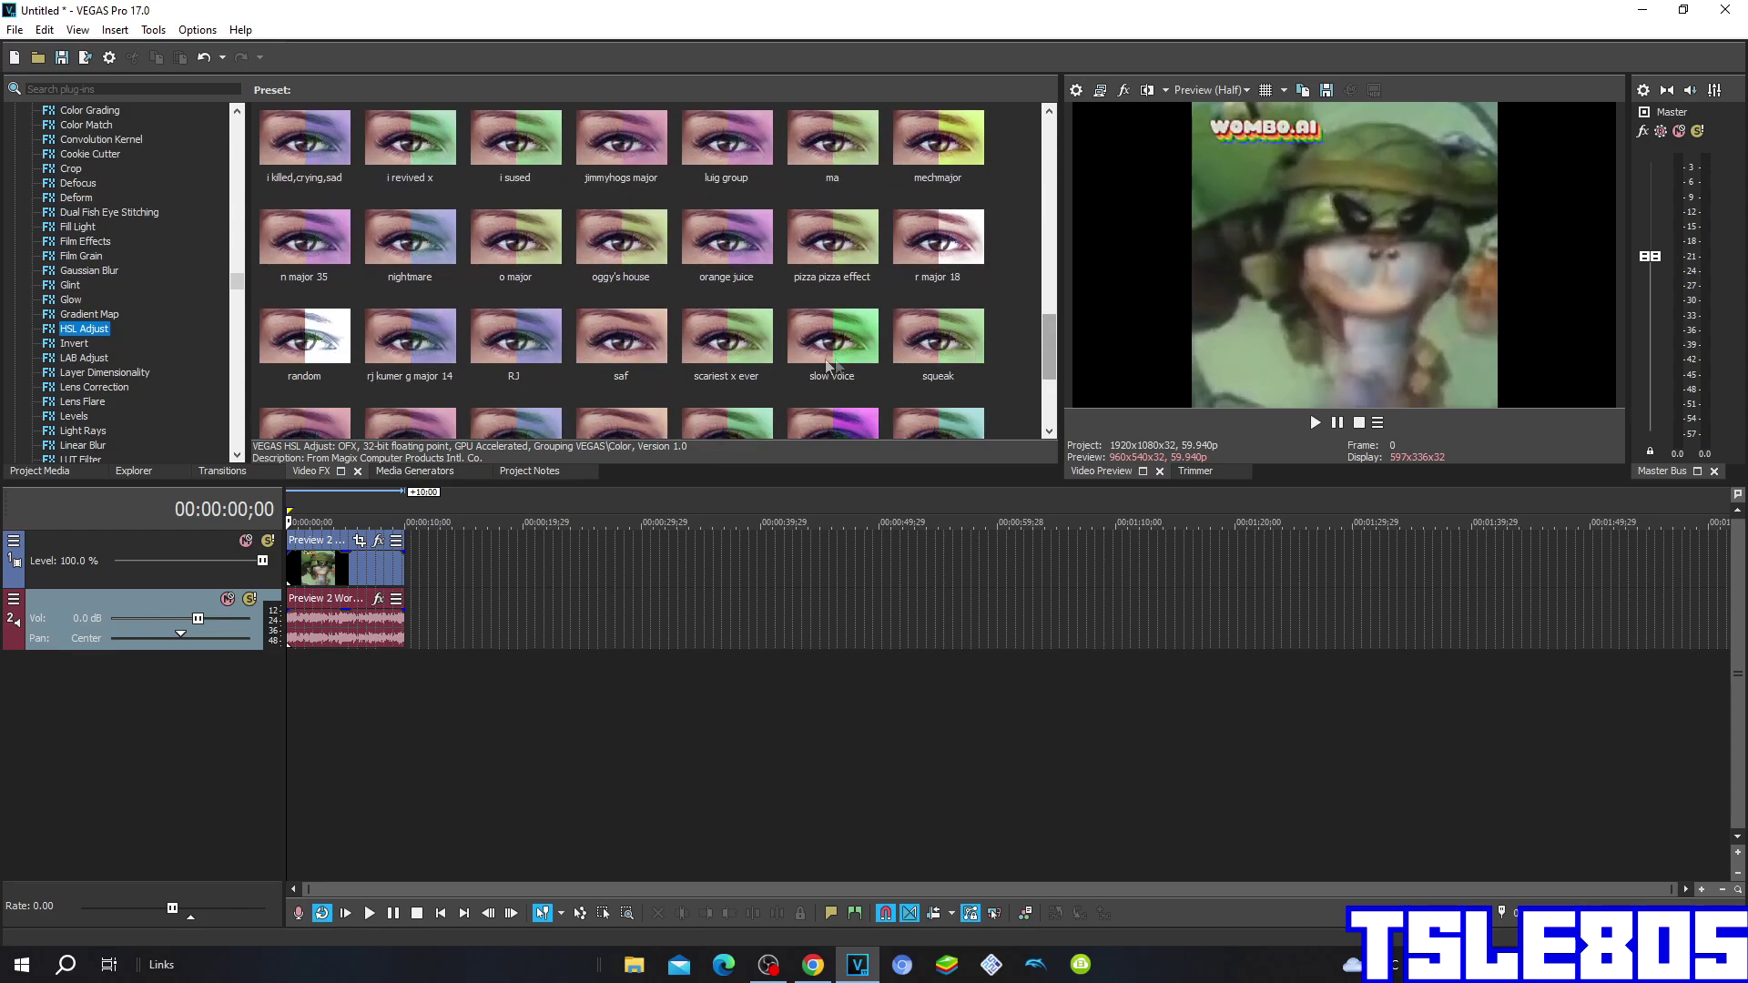
left_click_drag(833, 350, 381, 553)
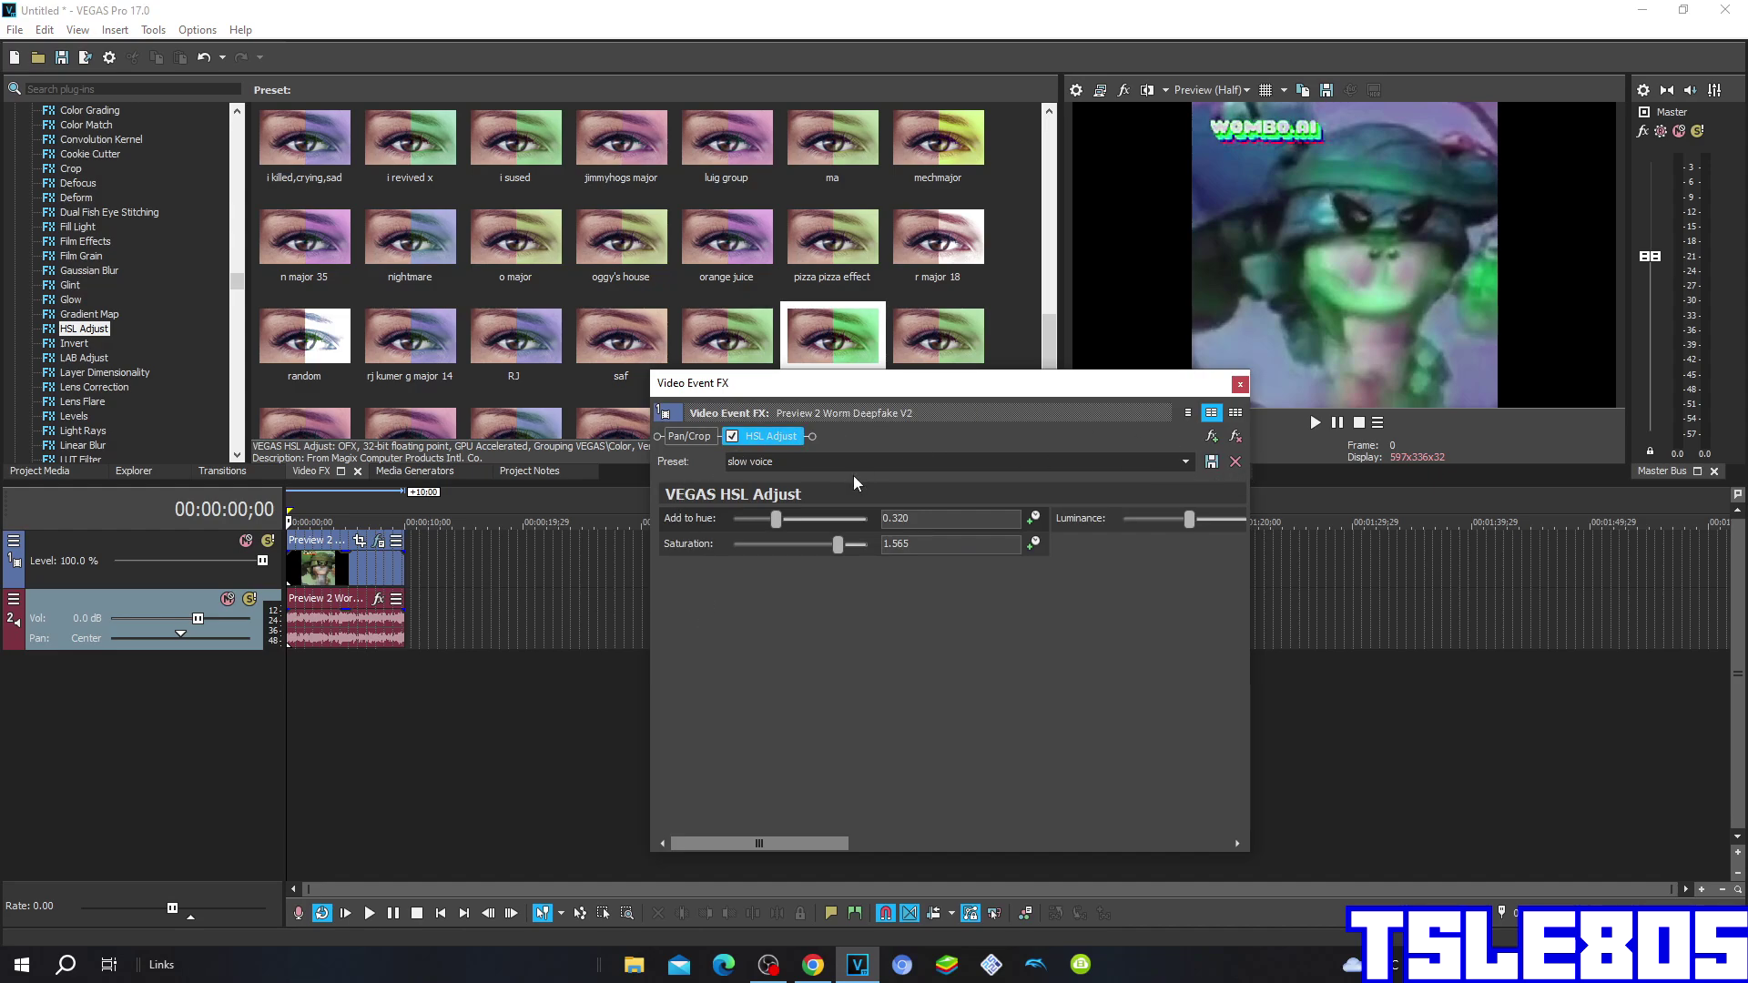
Move the HSL Adjust settings window aside, then close it with the recolor kept on the clip
left_click_drag(831, 383, 717, 428)
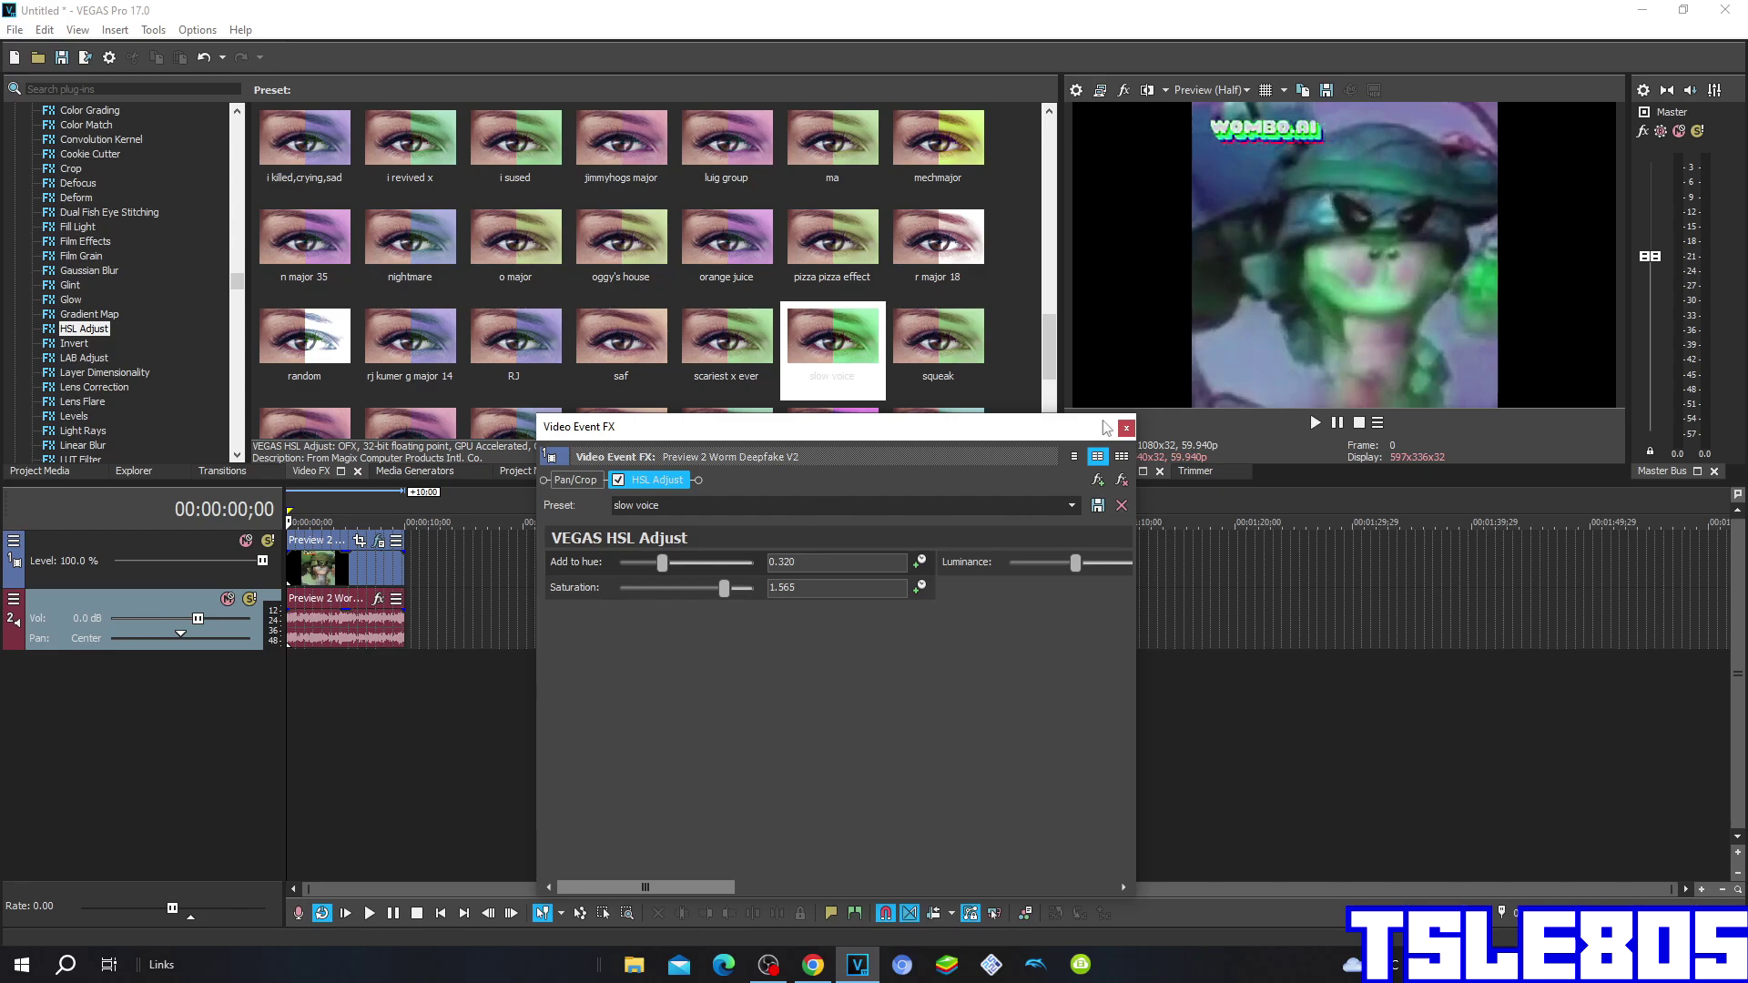
left_click(1126, 427)
scroll(172, 309, "down", 5)
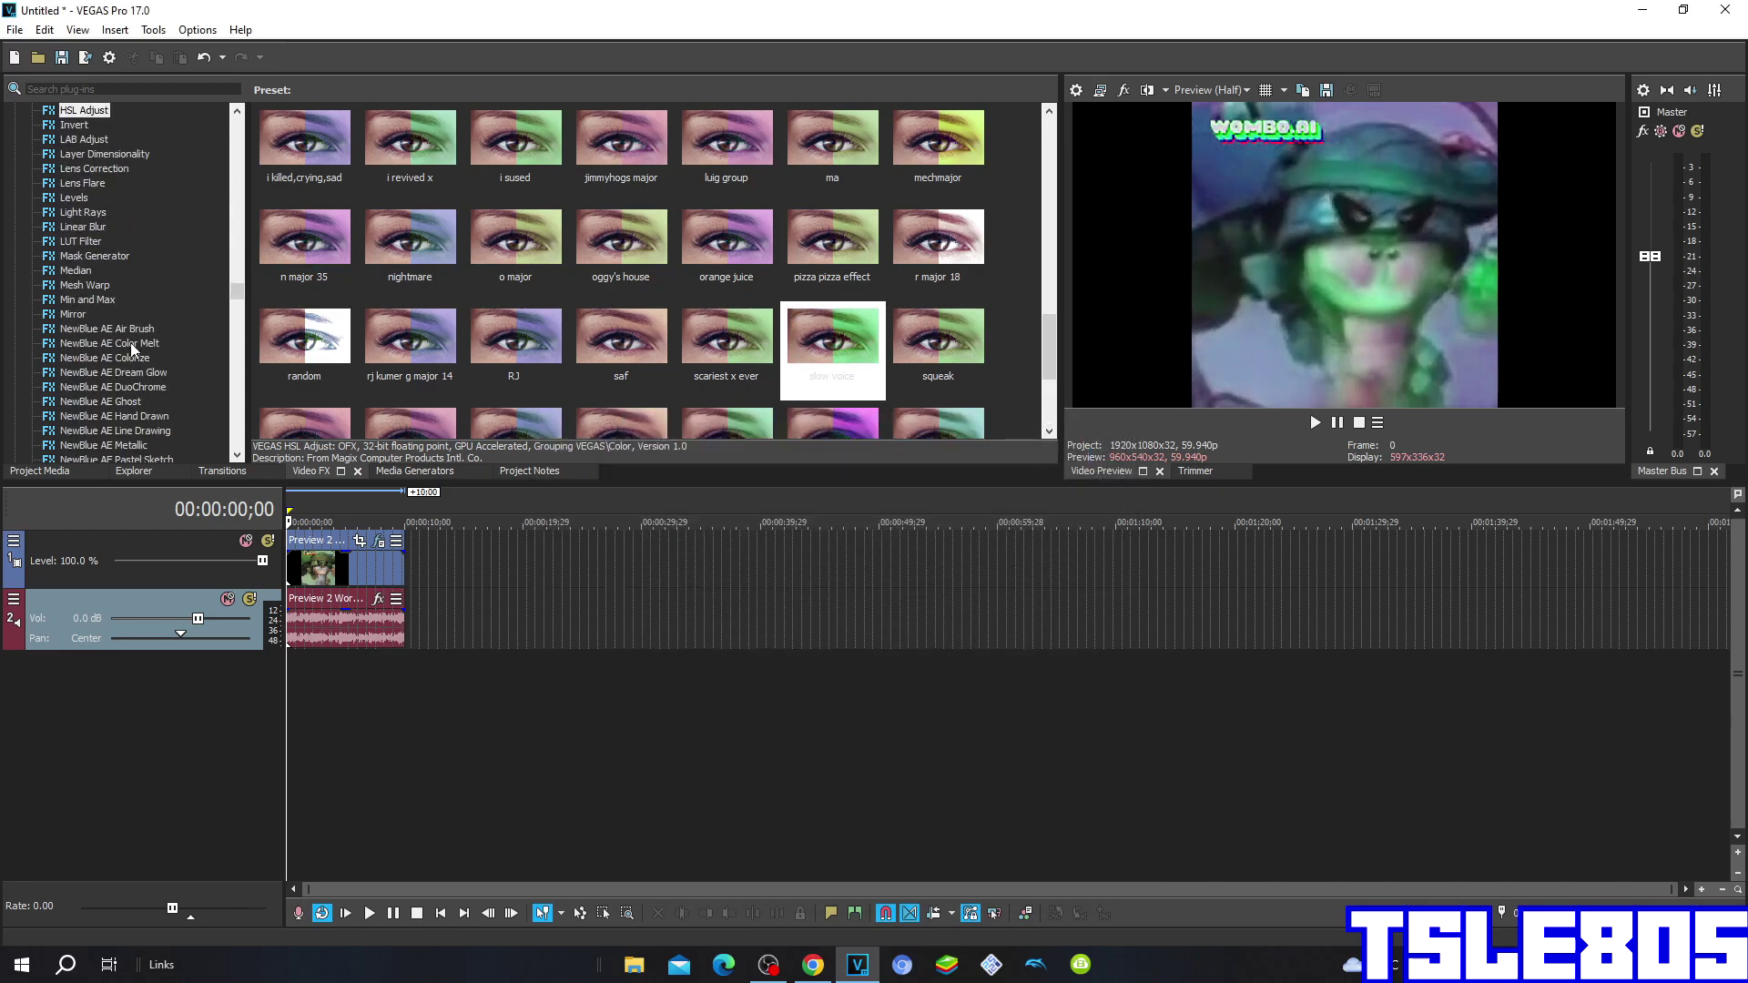
Apply the Mirror Reflect Right preset (angle -90) and select the clip's video and audio events
left_click(84, 315)
left_click_drag(742, 146, 406, 570)
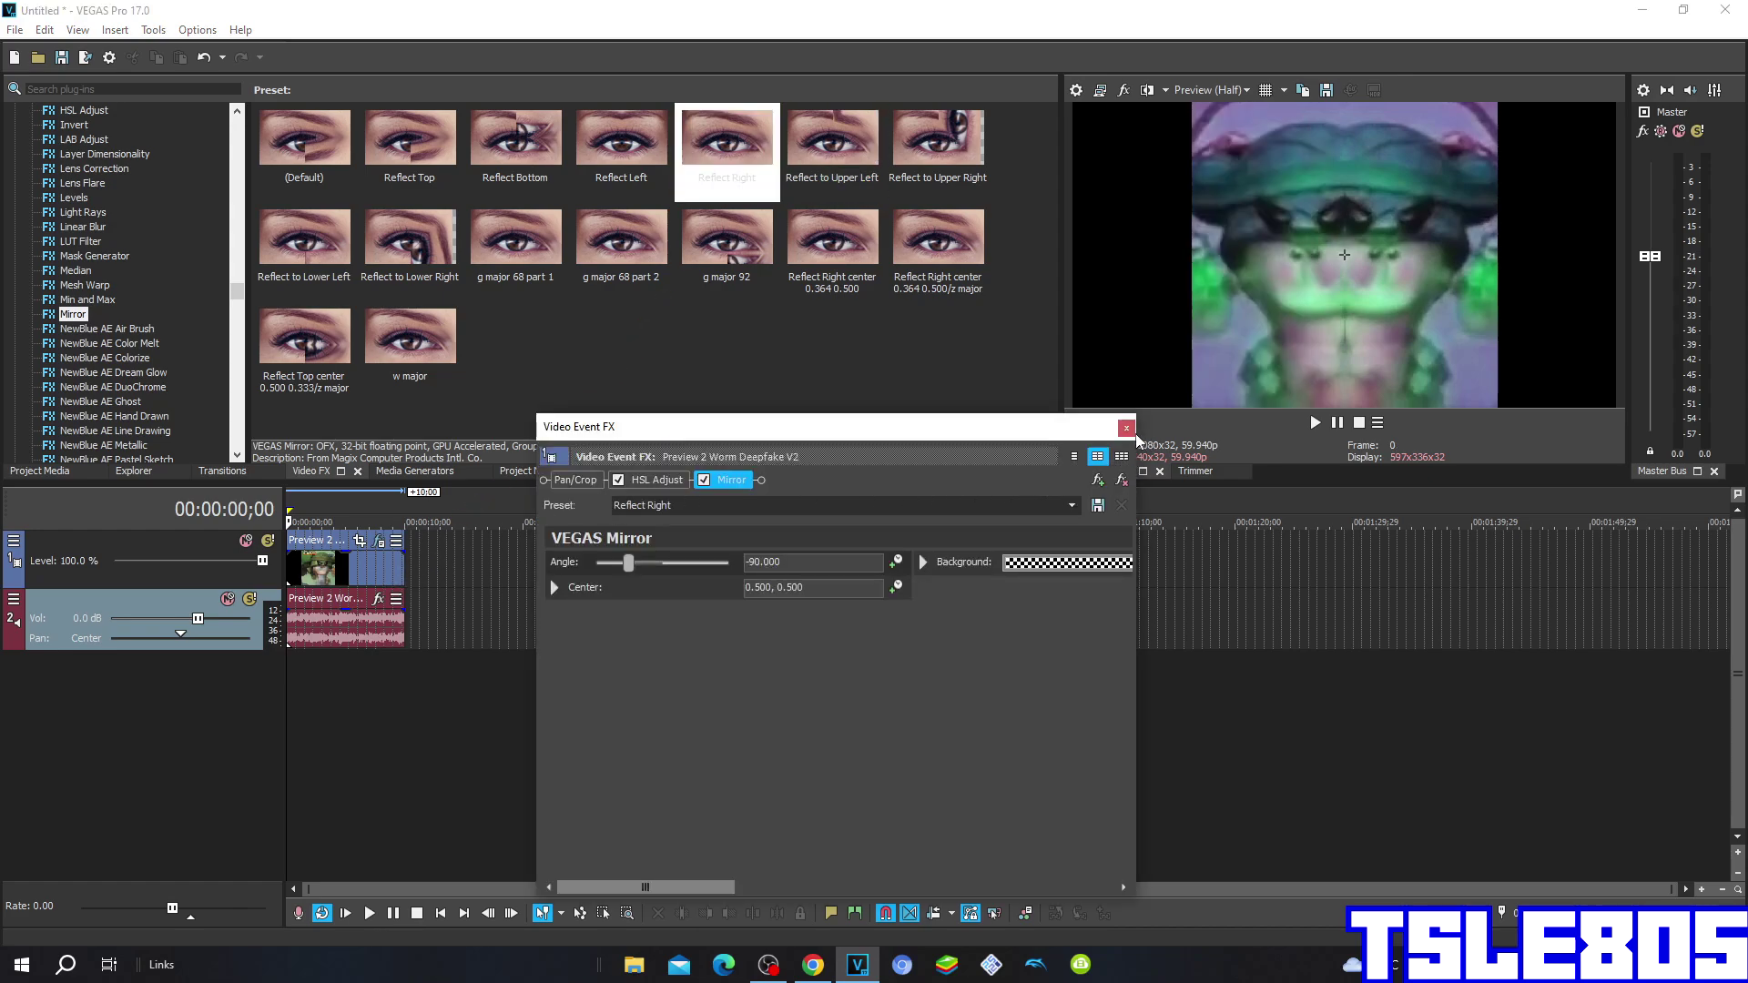
left_click(1128, 428)
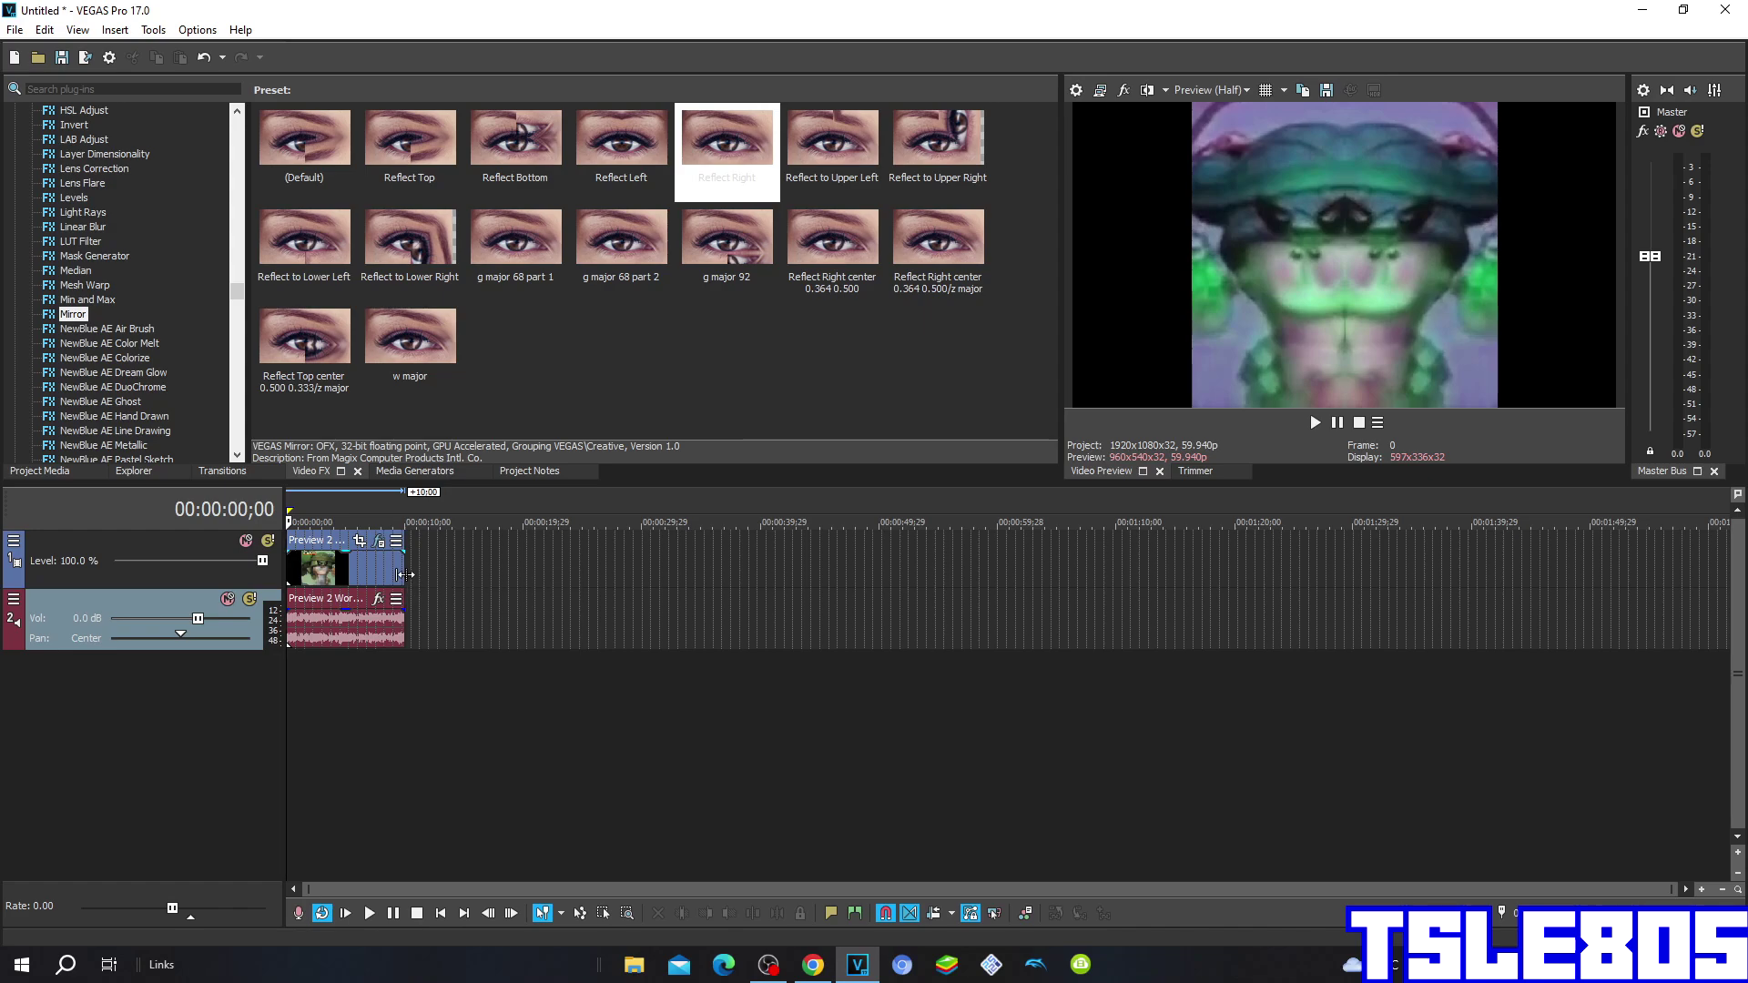
left_click(343, 583)
left_click(356, 574)
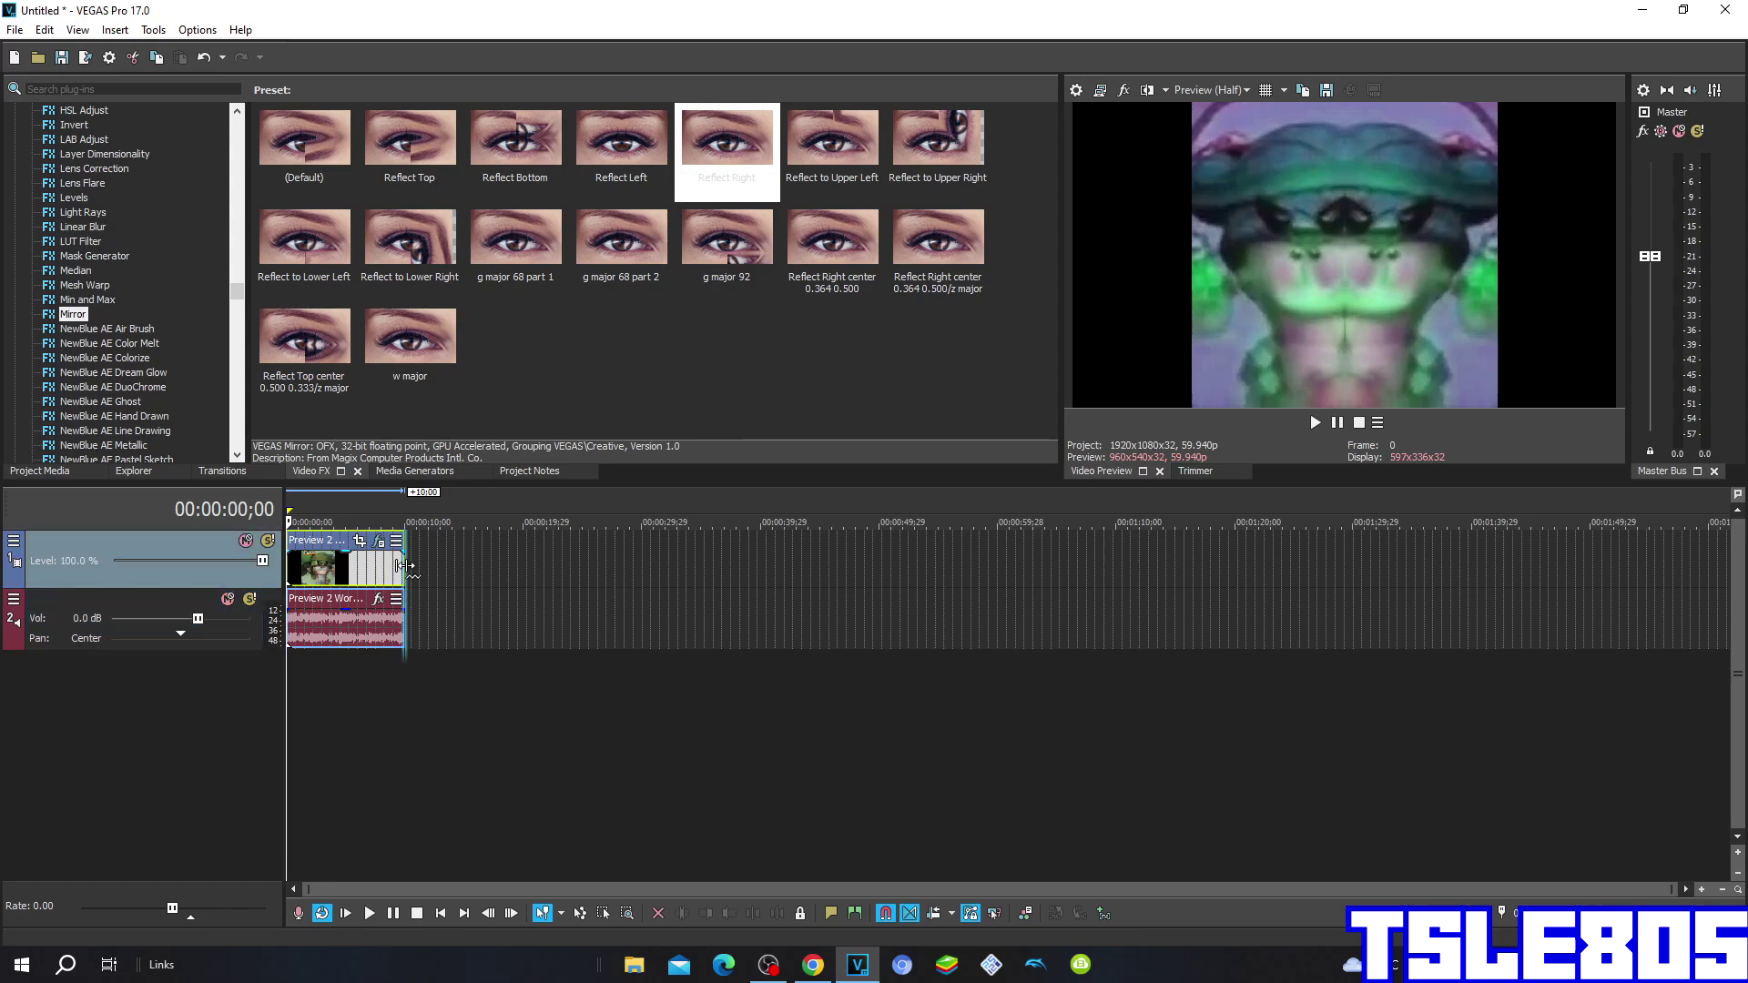
Time-stretch the grouped worm event longer by its right edge, slowing its playback
mouse_move(401, 565)
left_mouse_down()
mouse_move(492, 573)
mouse_move(425, 583)
left_mouse_up()
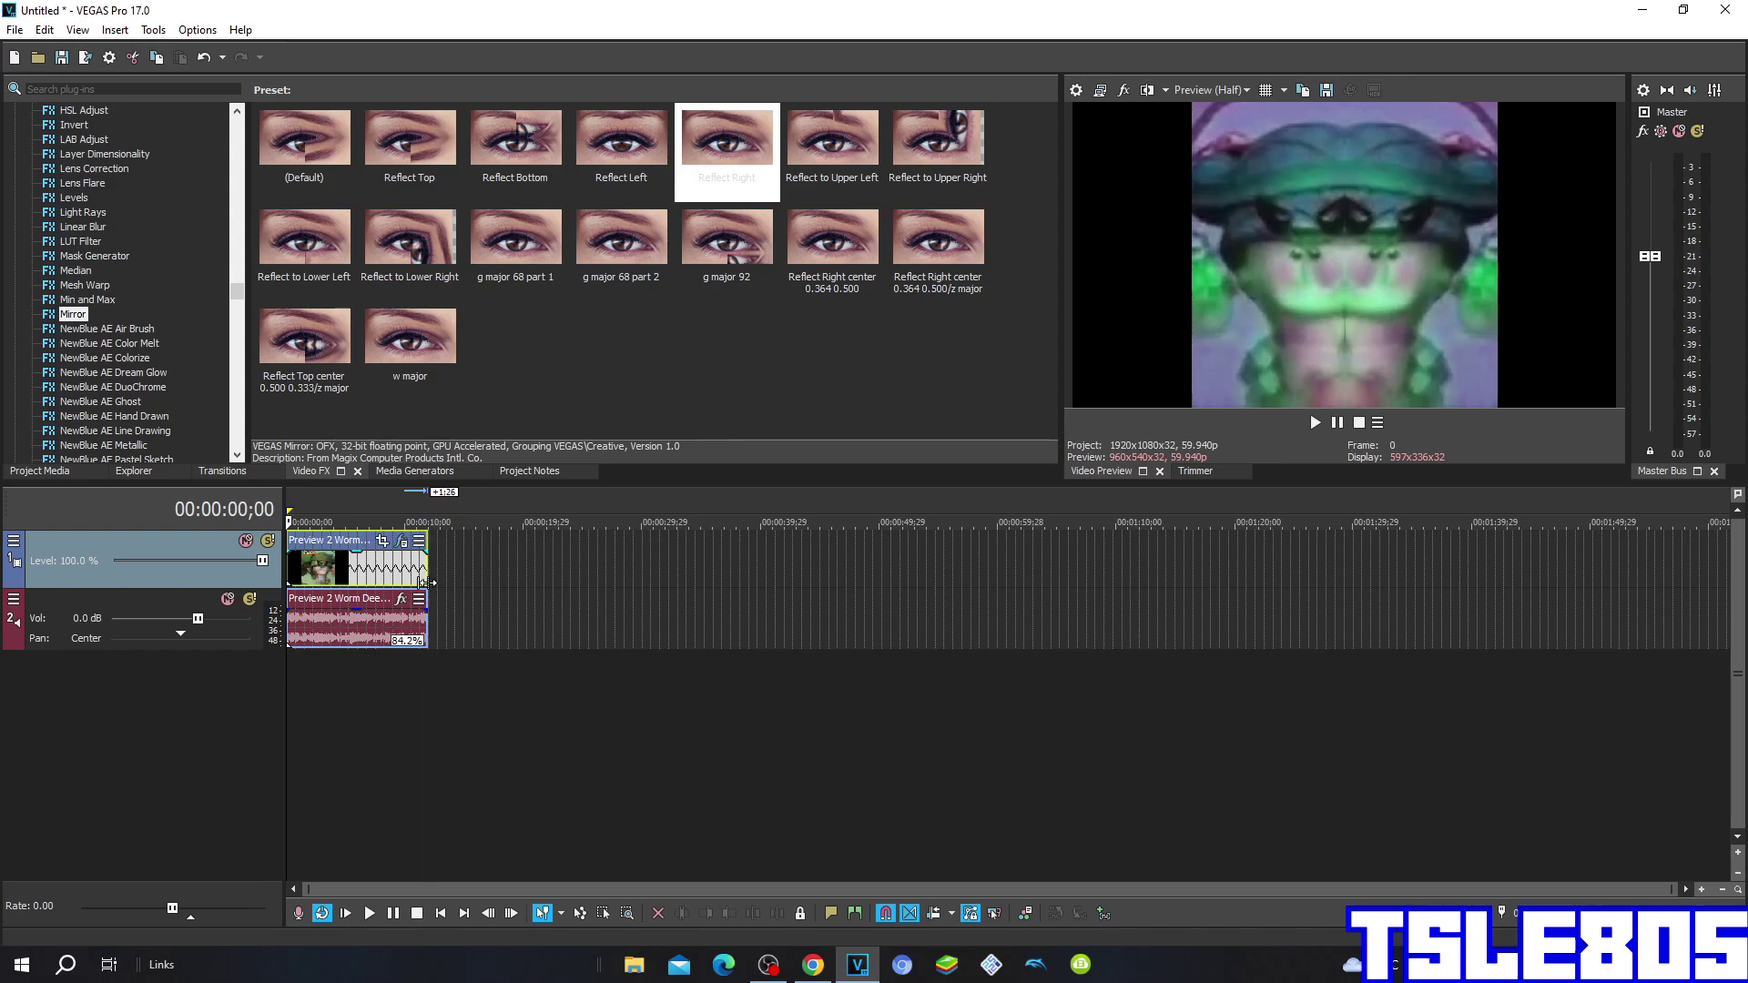
left_click(232, 619)
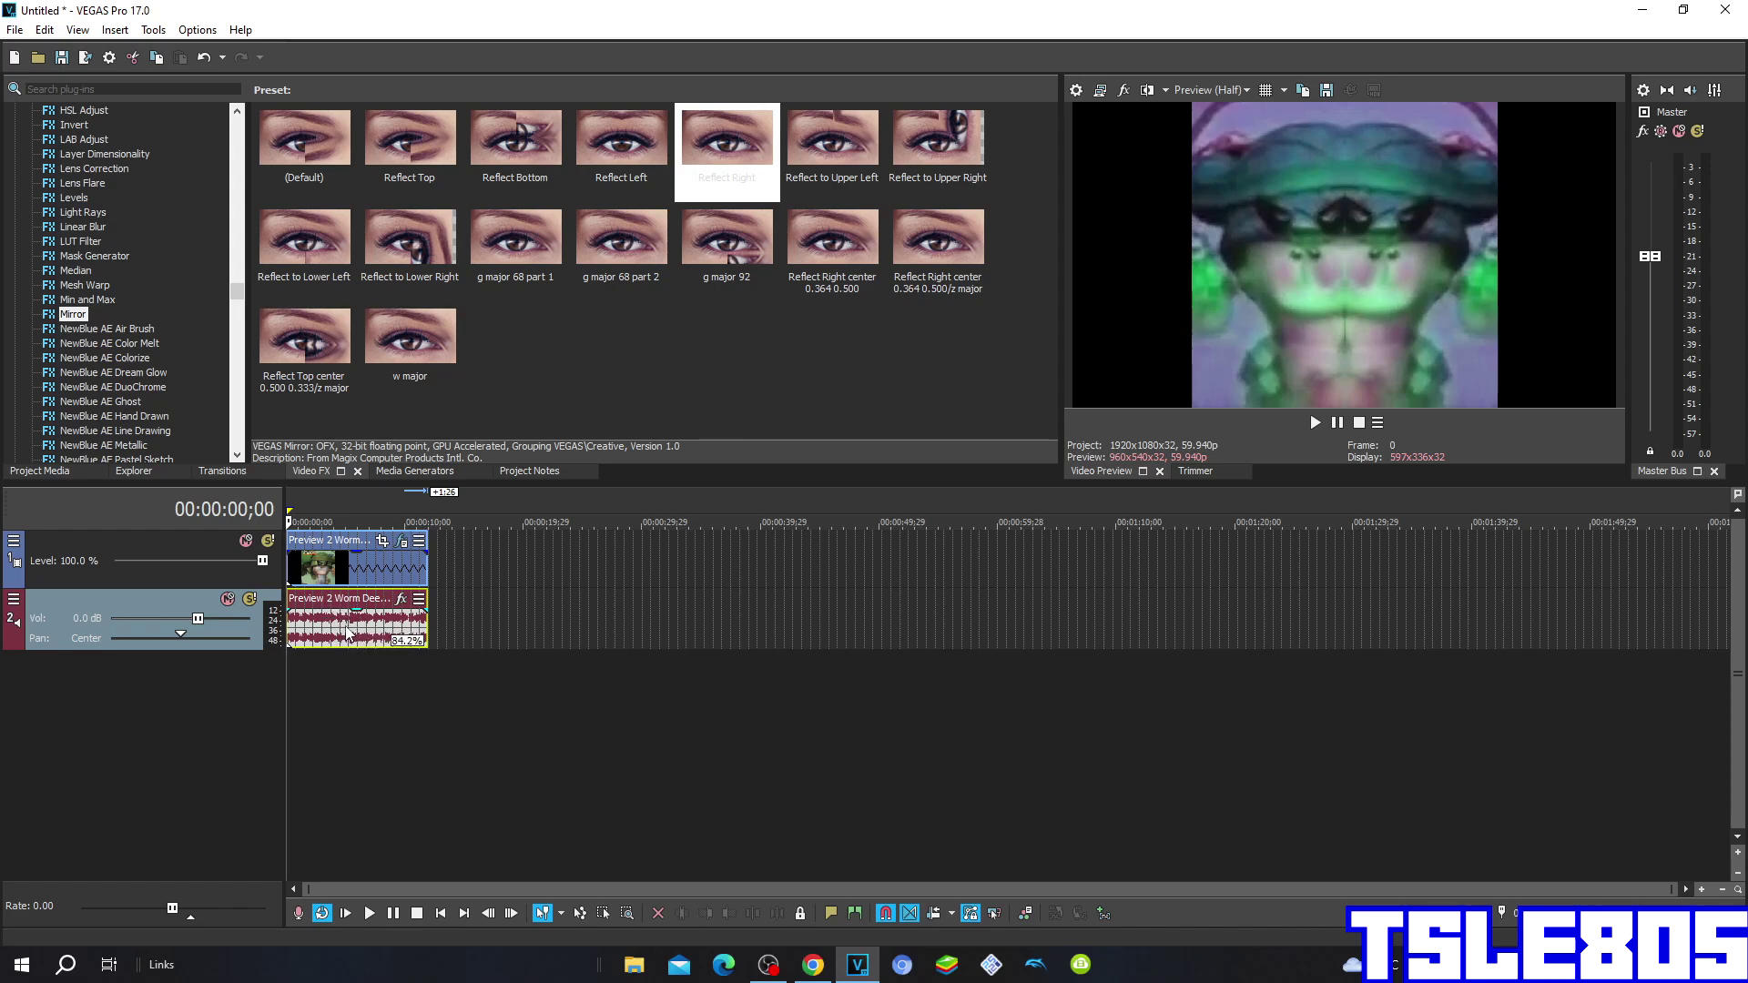
Open the audio event's Properties and set its stretch attributes to Pro
right_click(359, 633)
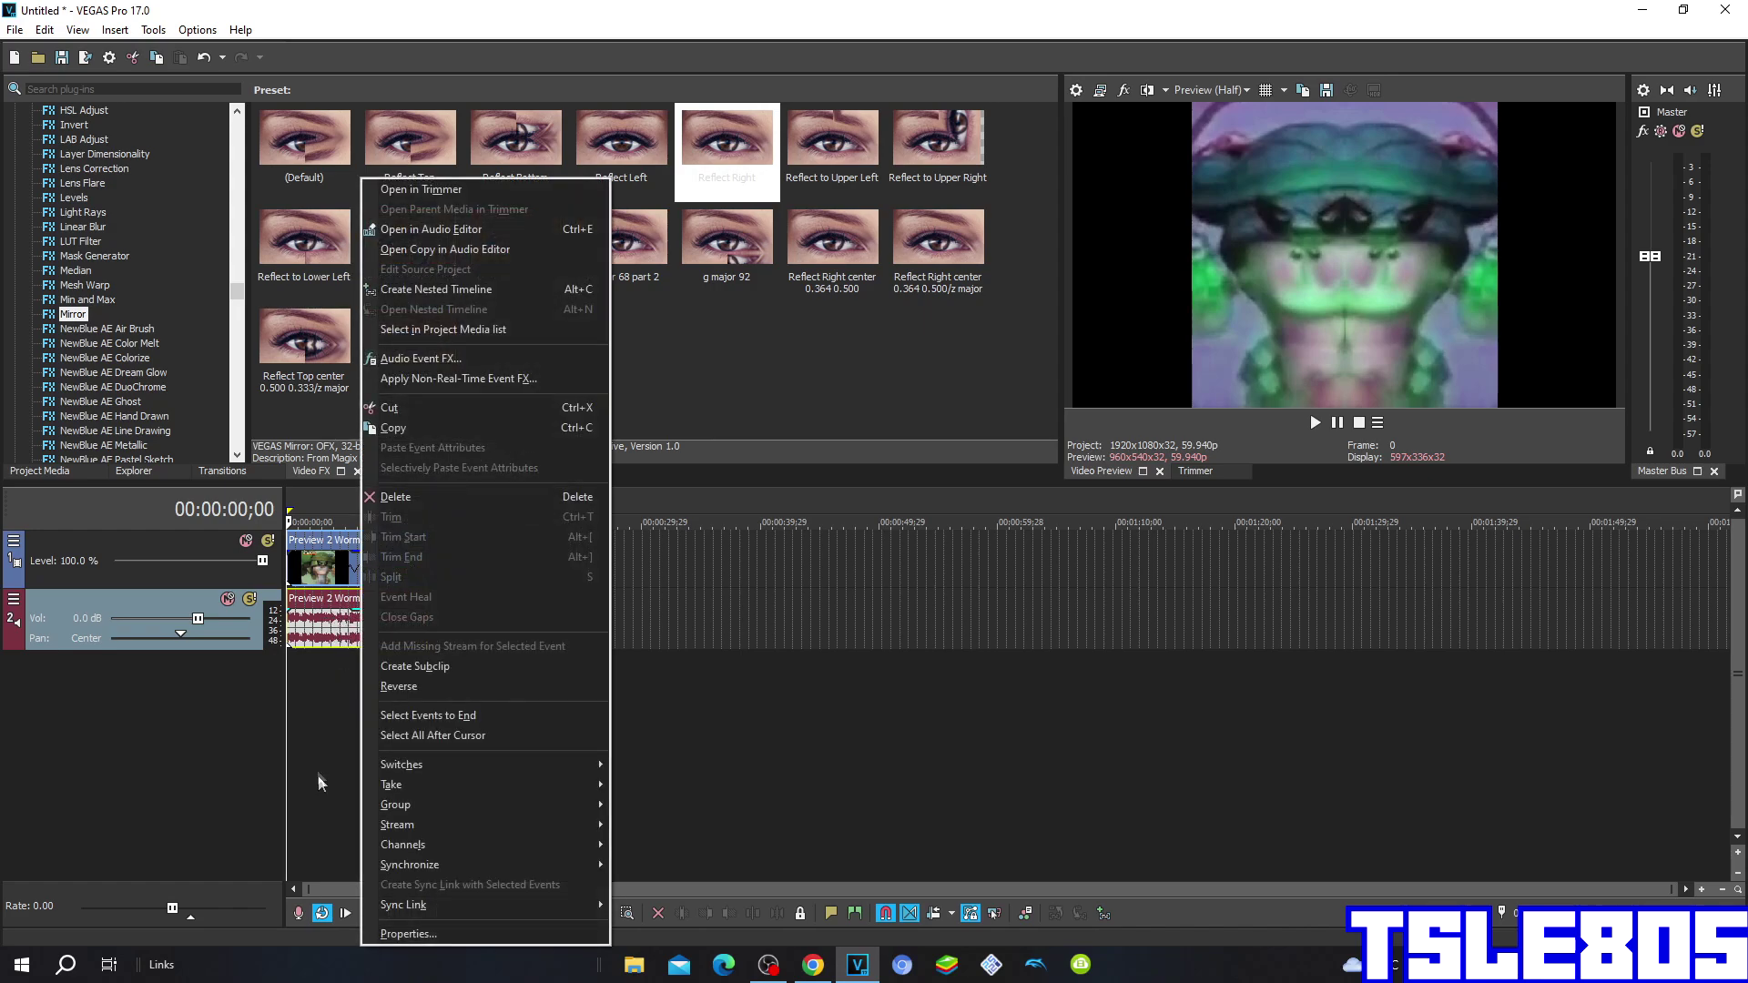
left_click(392, 935)
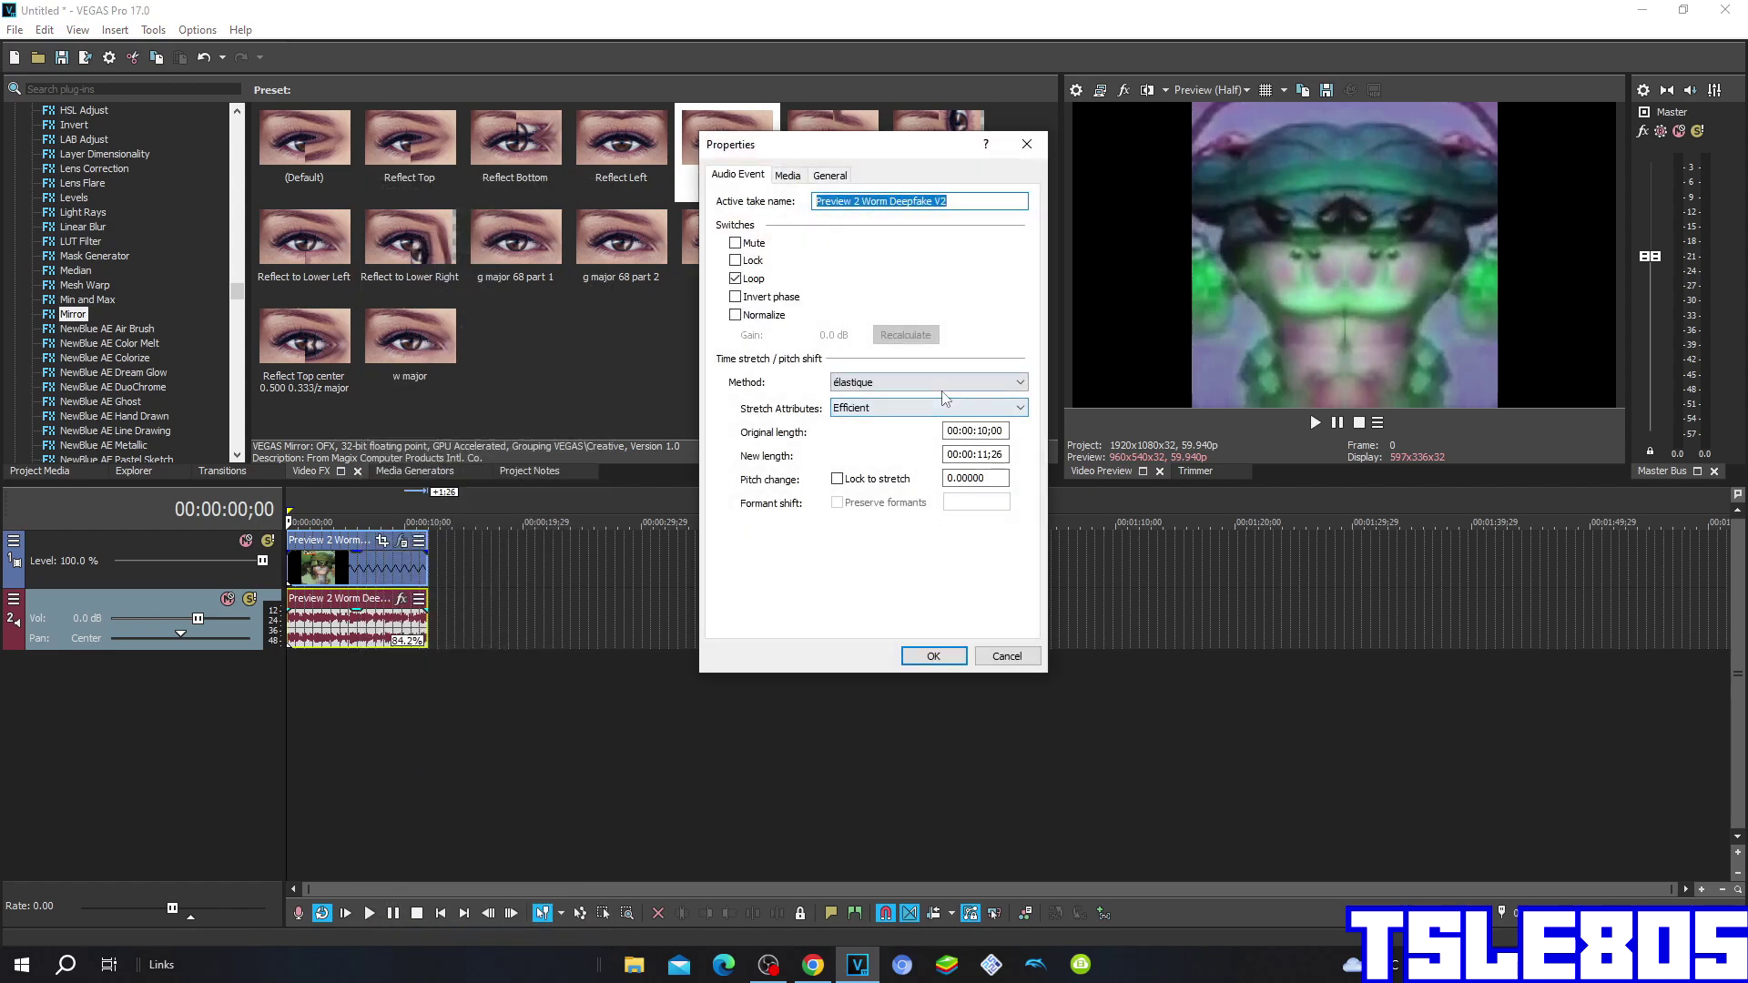
left_click(943, 383)
left_click(929, 395)
left_click(938, 408)
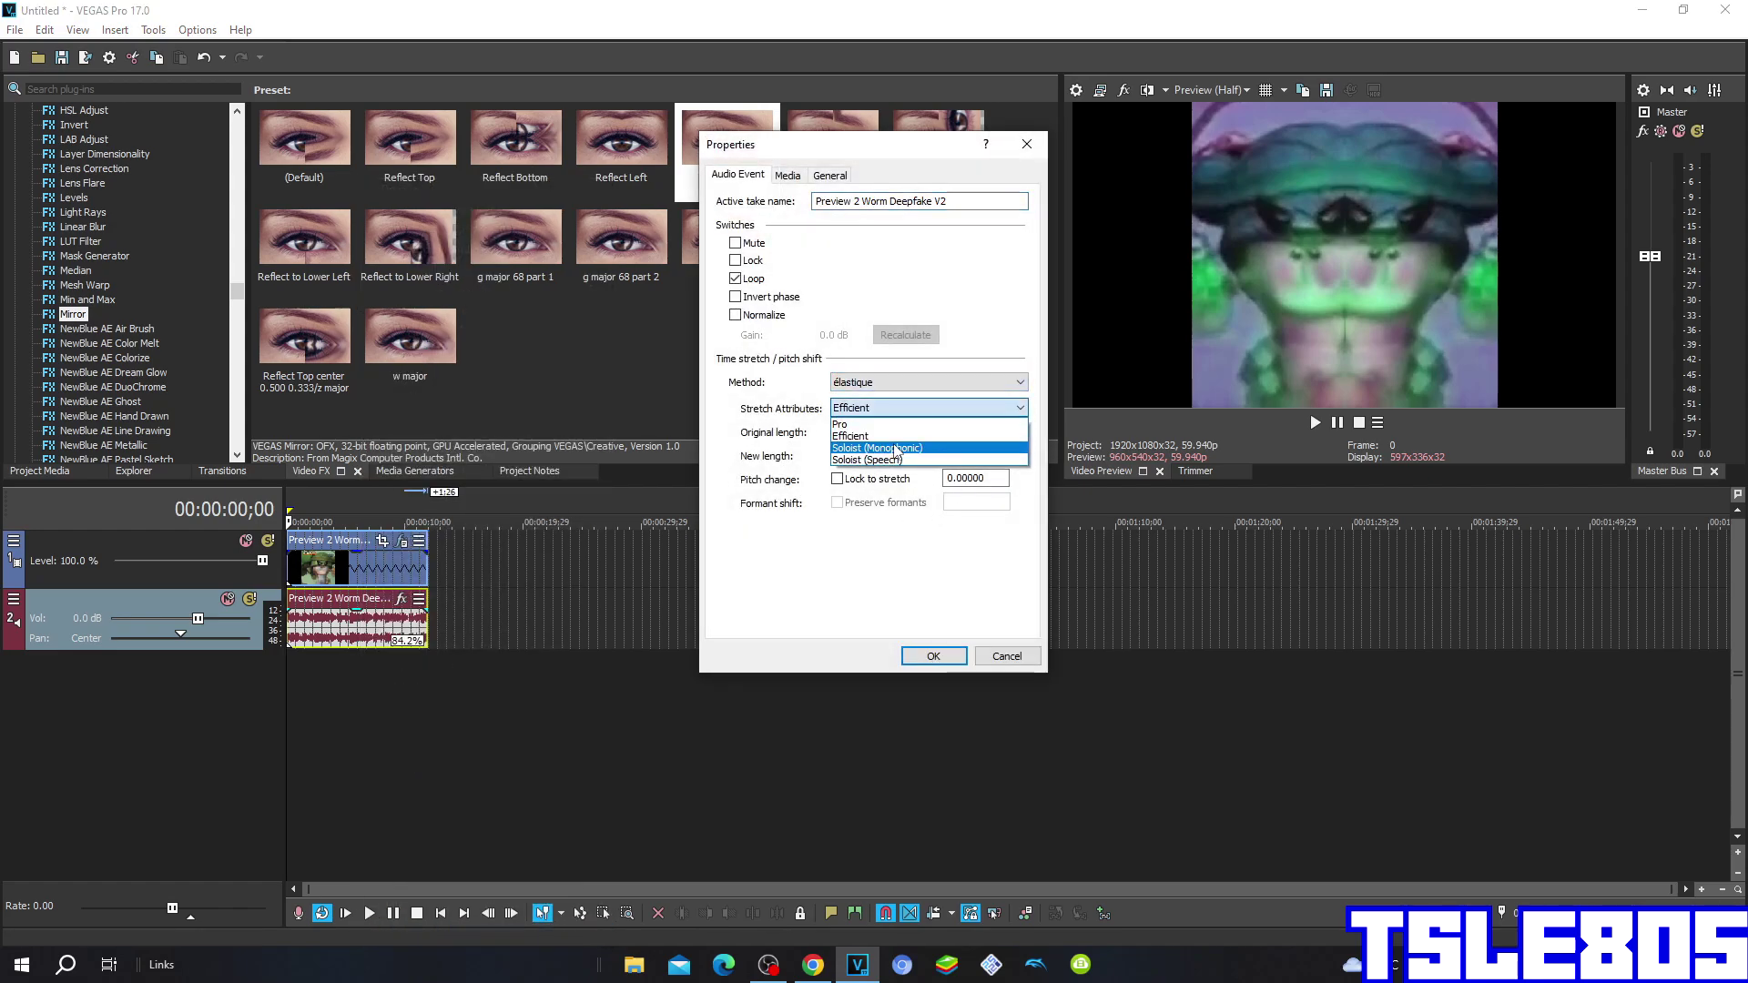
left_click(887, 437)
left_click(919, 408)
left_click(846, 425)
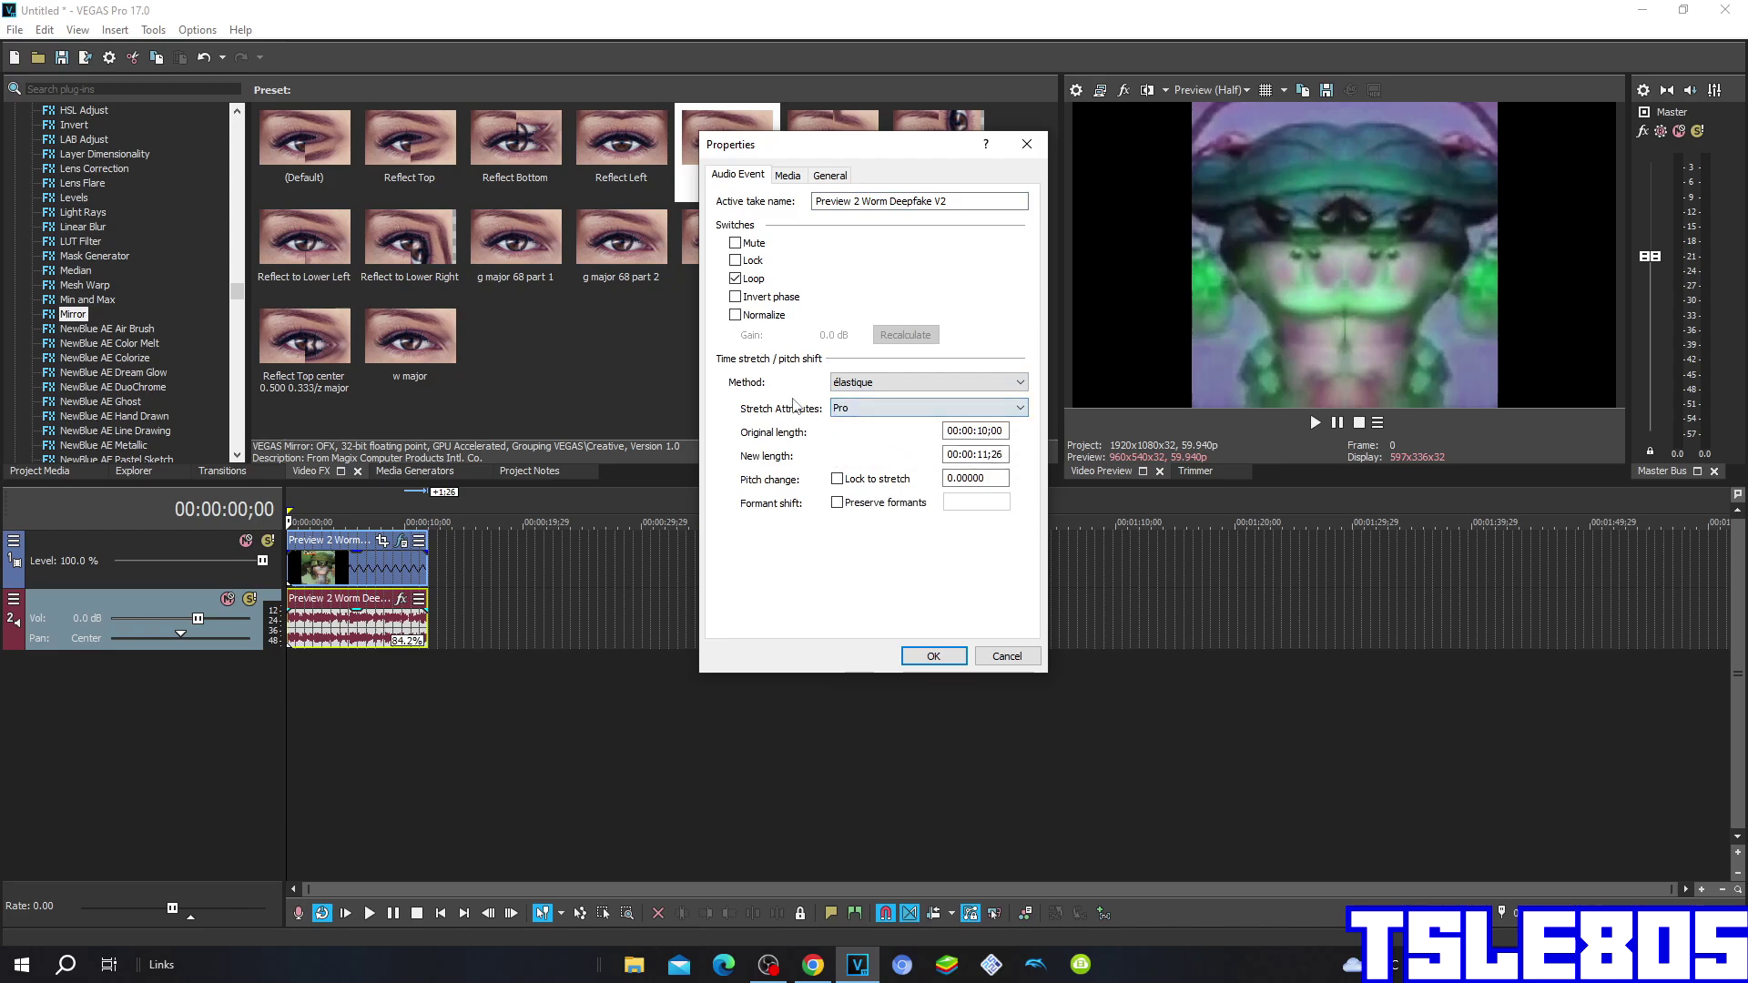
Try the Classic method and A17 unpitched drums attribute, then settle on élastique and confirm
left_click(929, 382)
left_click(901, 421)
left_click(856, 407)
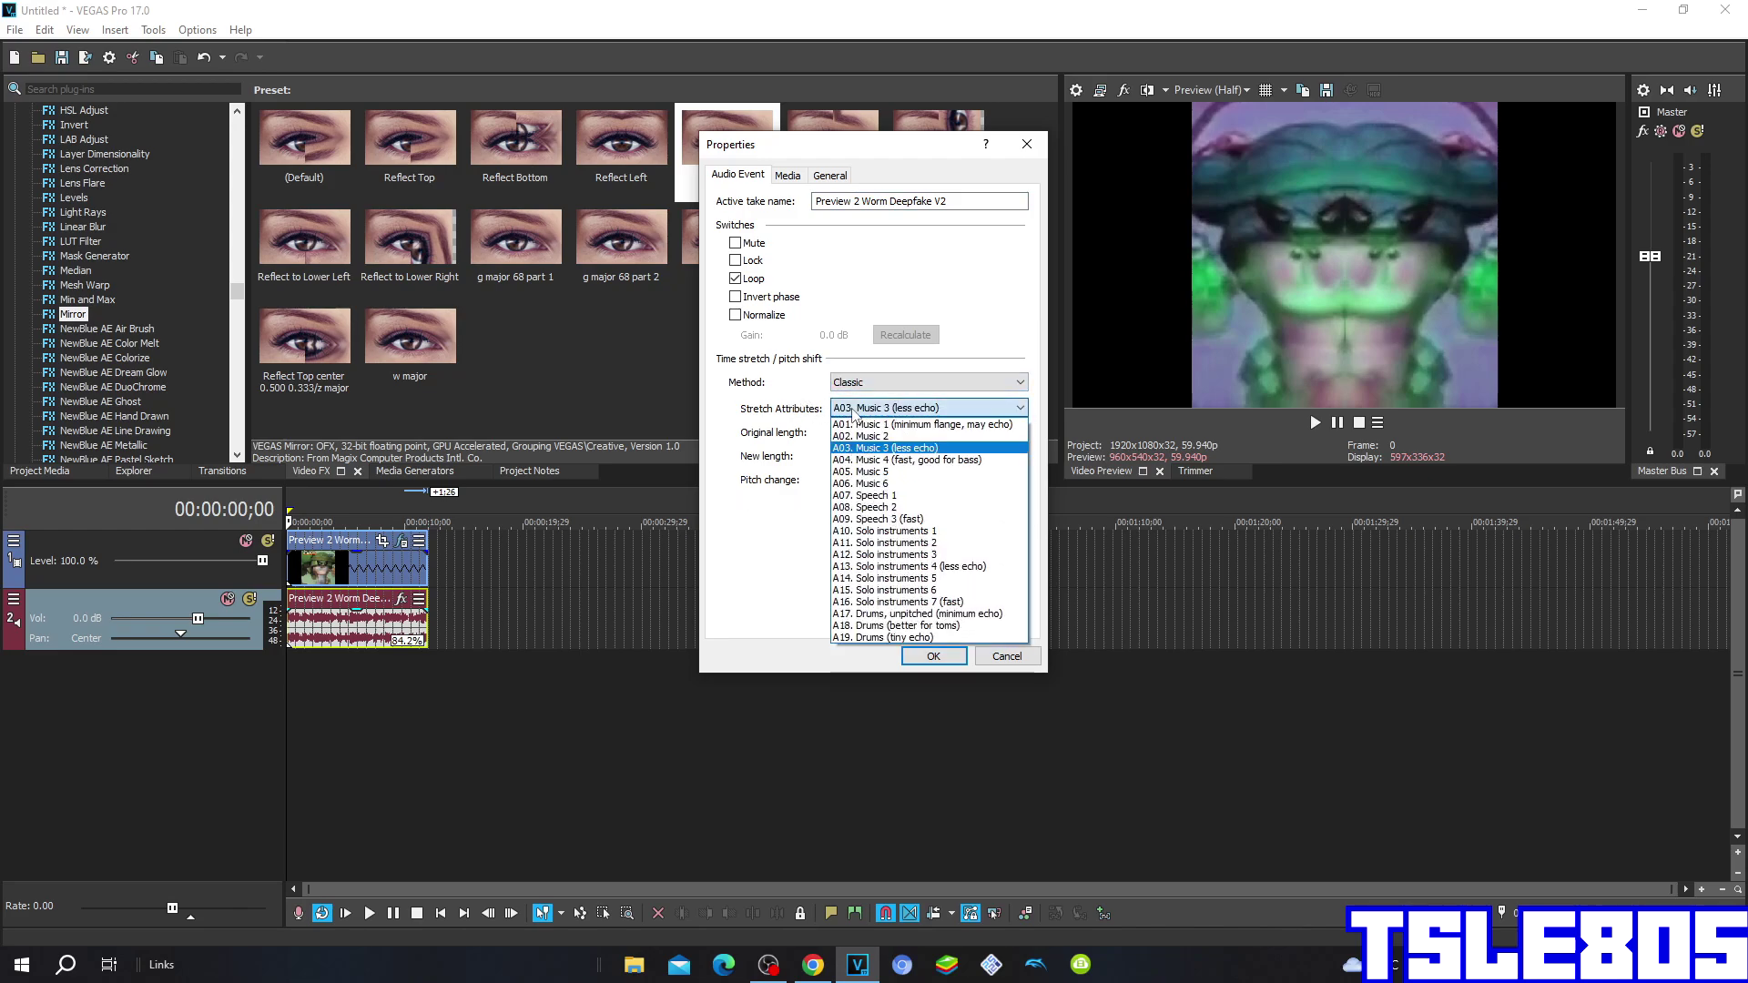
left_click(860, 615)
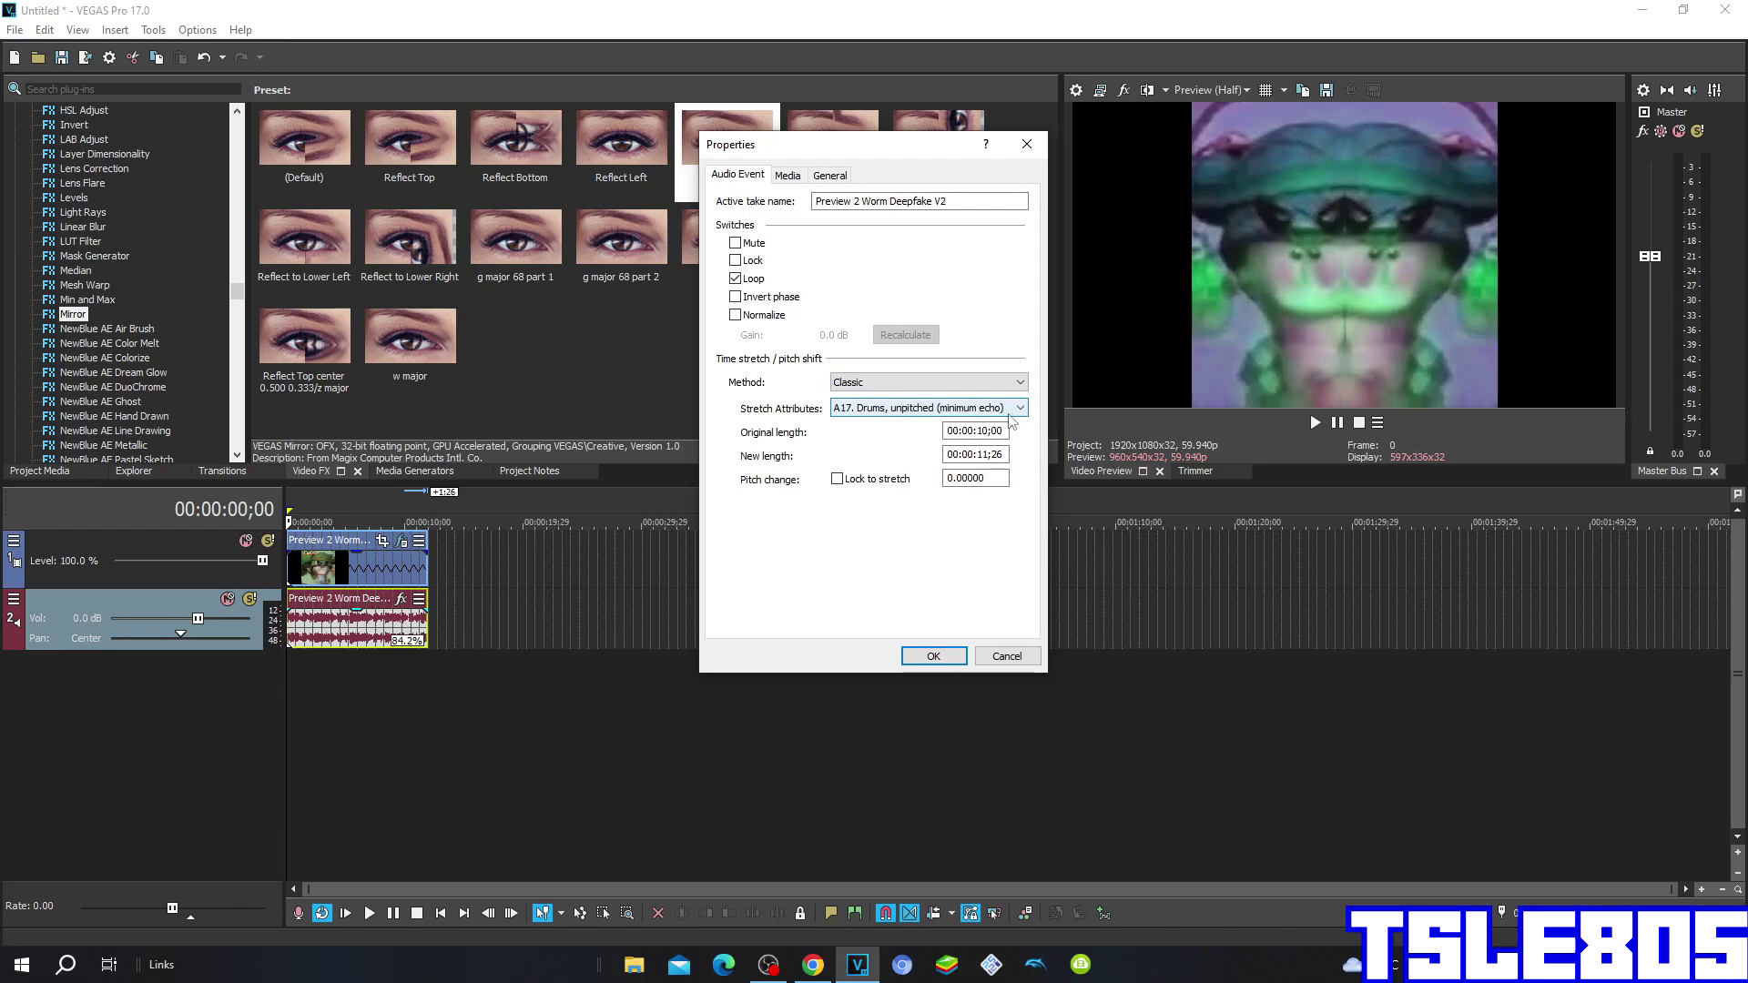
left_click(963, 390)
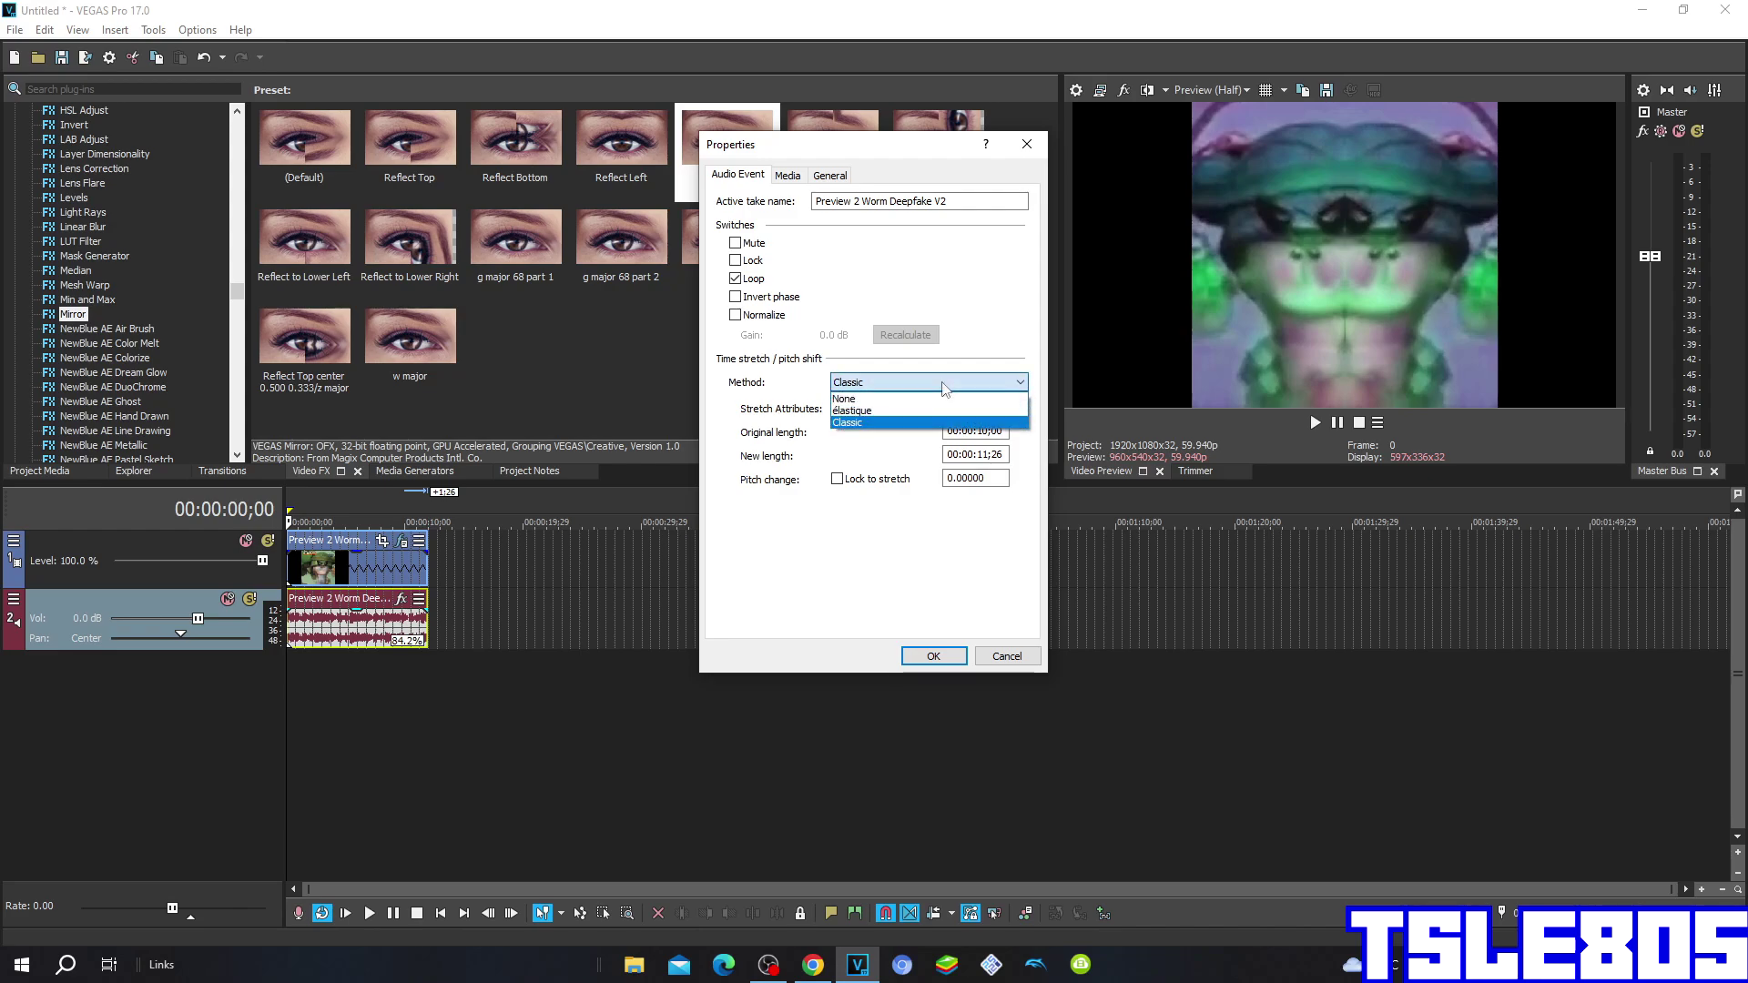
left_click(902, 406)
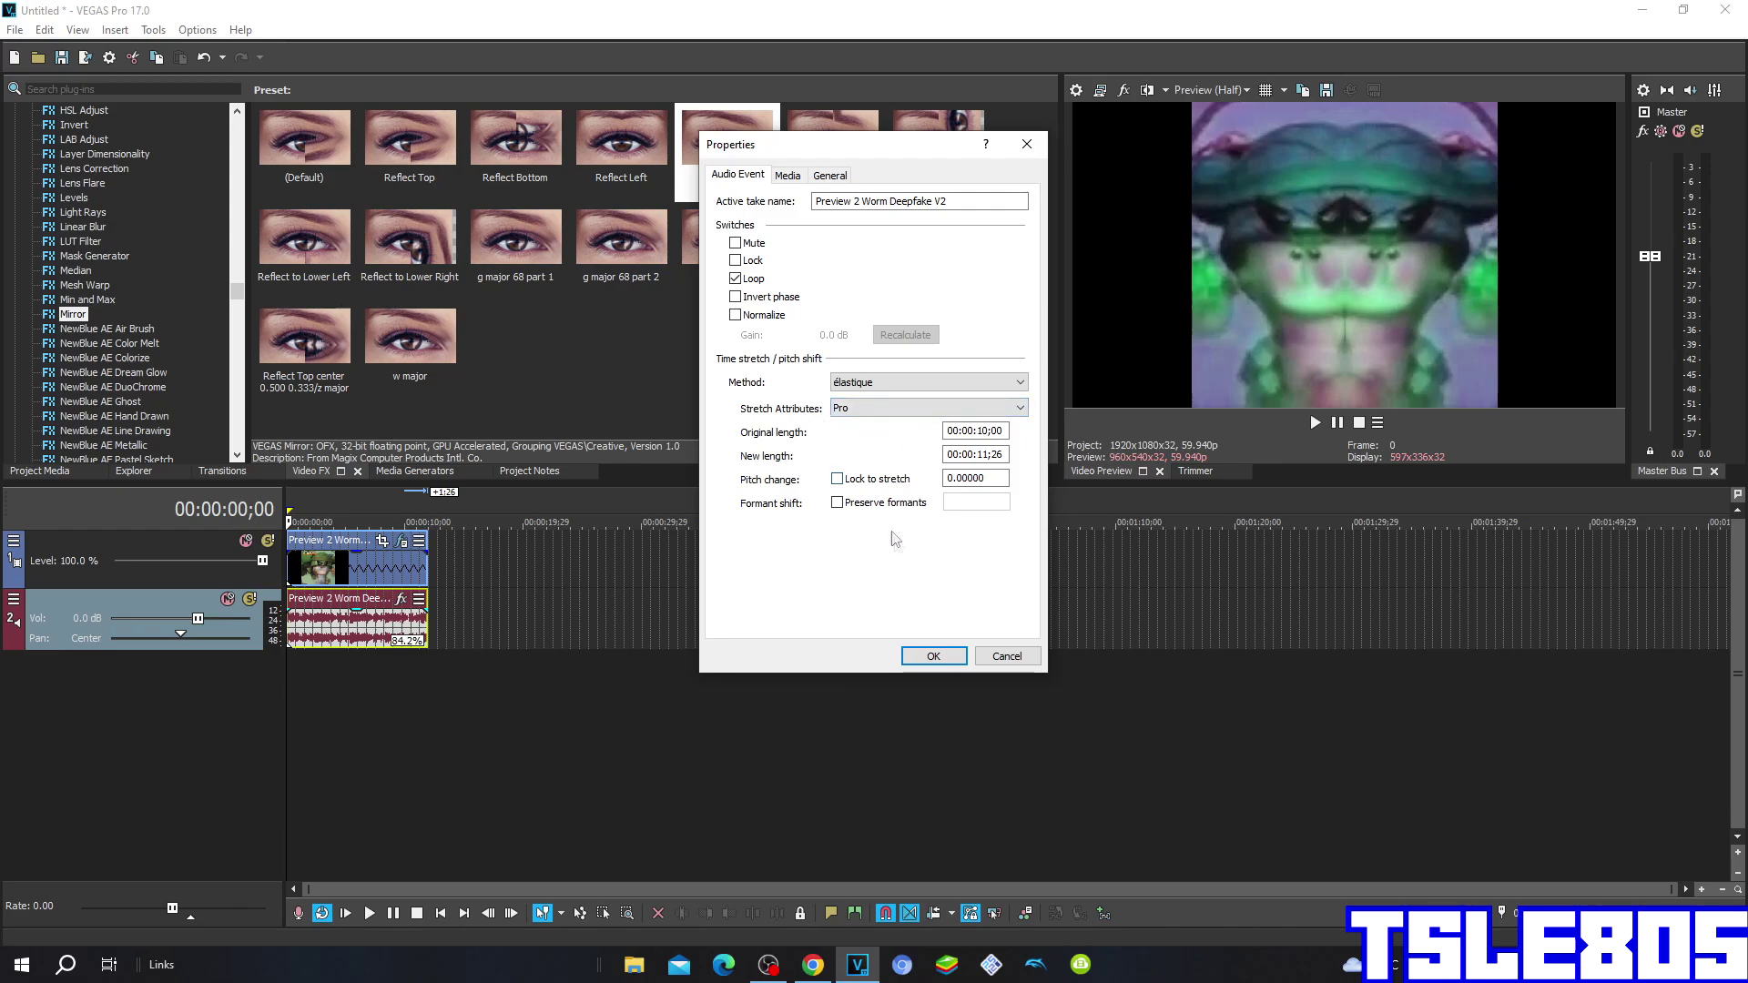
left_click(933, 655)
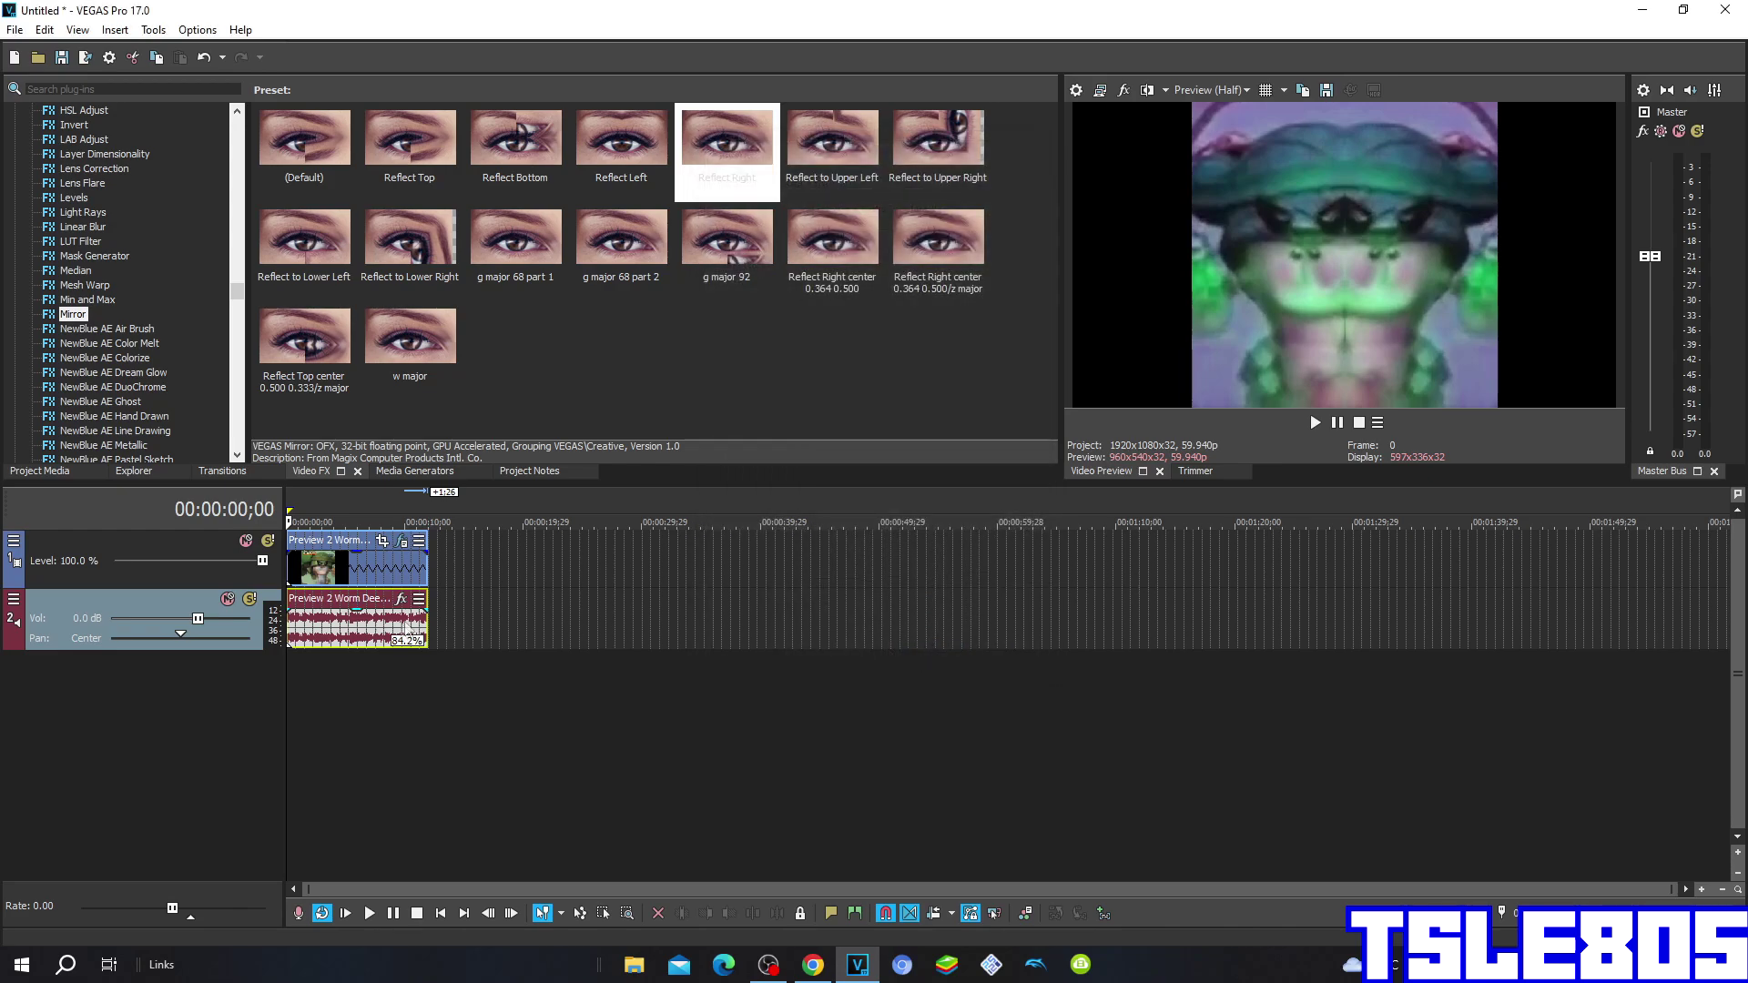
left_click(292, 659)
left_click(308, 631)
key("space")
key("space")
Hide OBS, play the slowed mirrored clip in VEGAS to 00:00:12;05, then bring OBS back
left_click(770, 964)
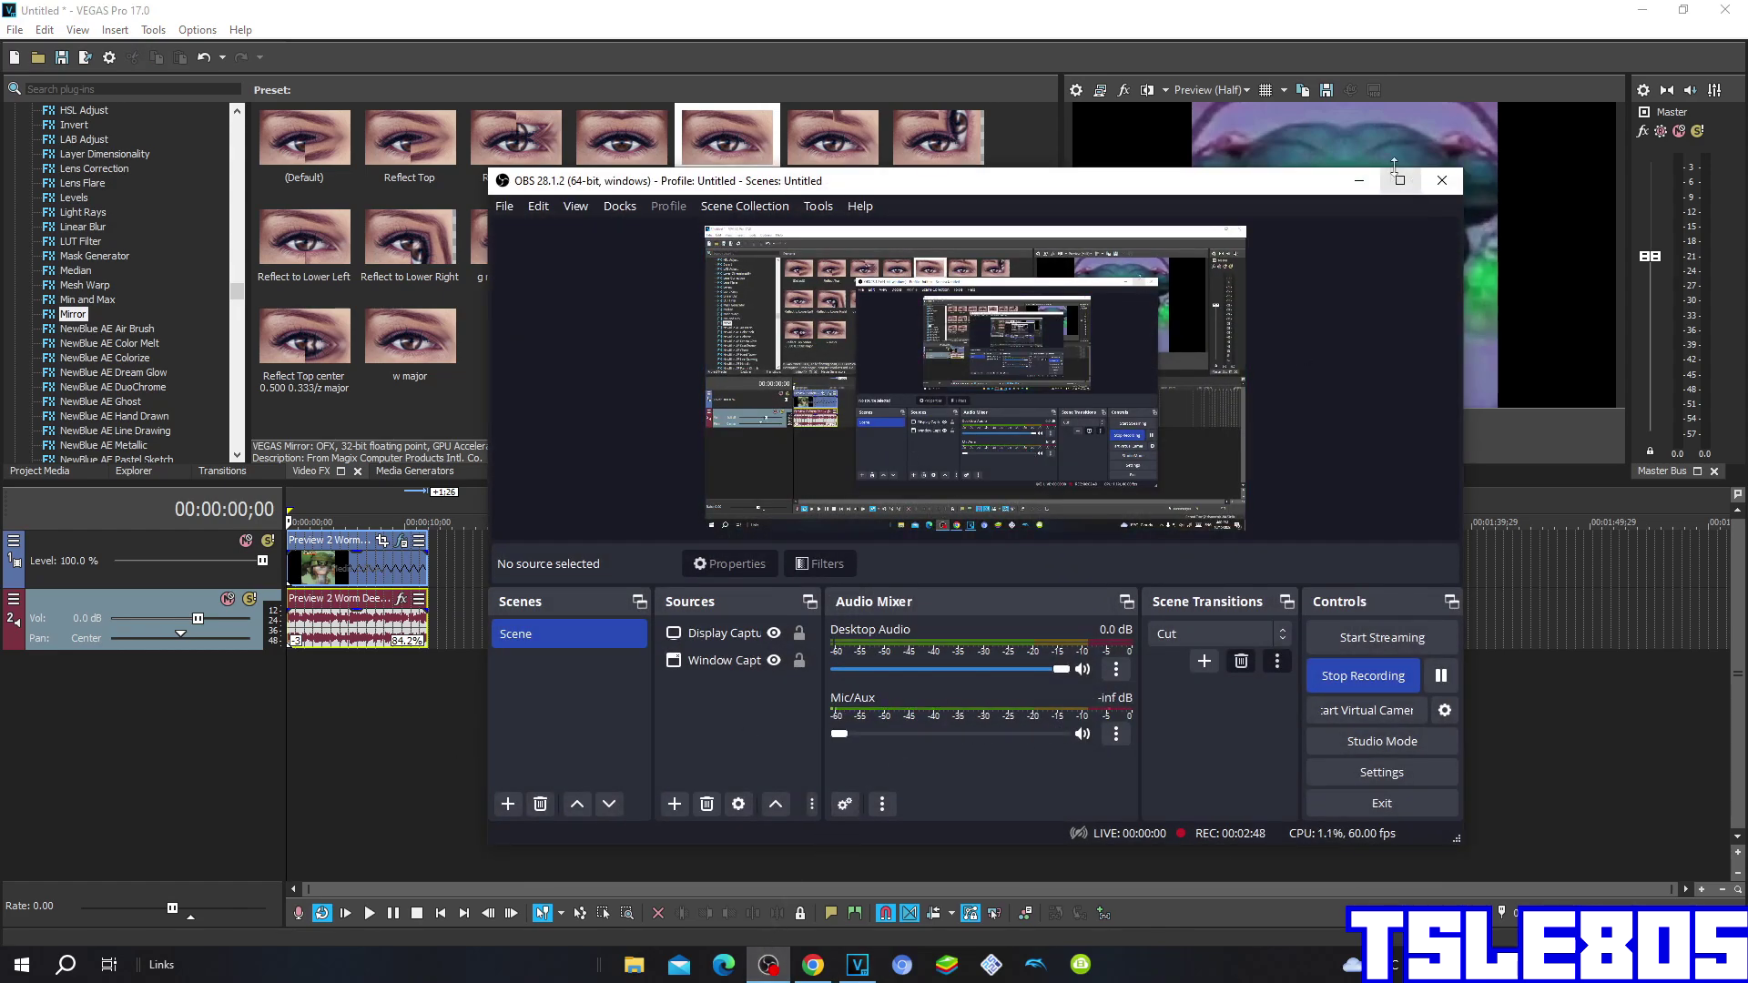
left_click(1360, 181)
key("space")
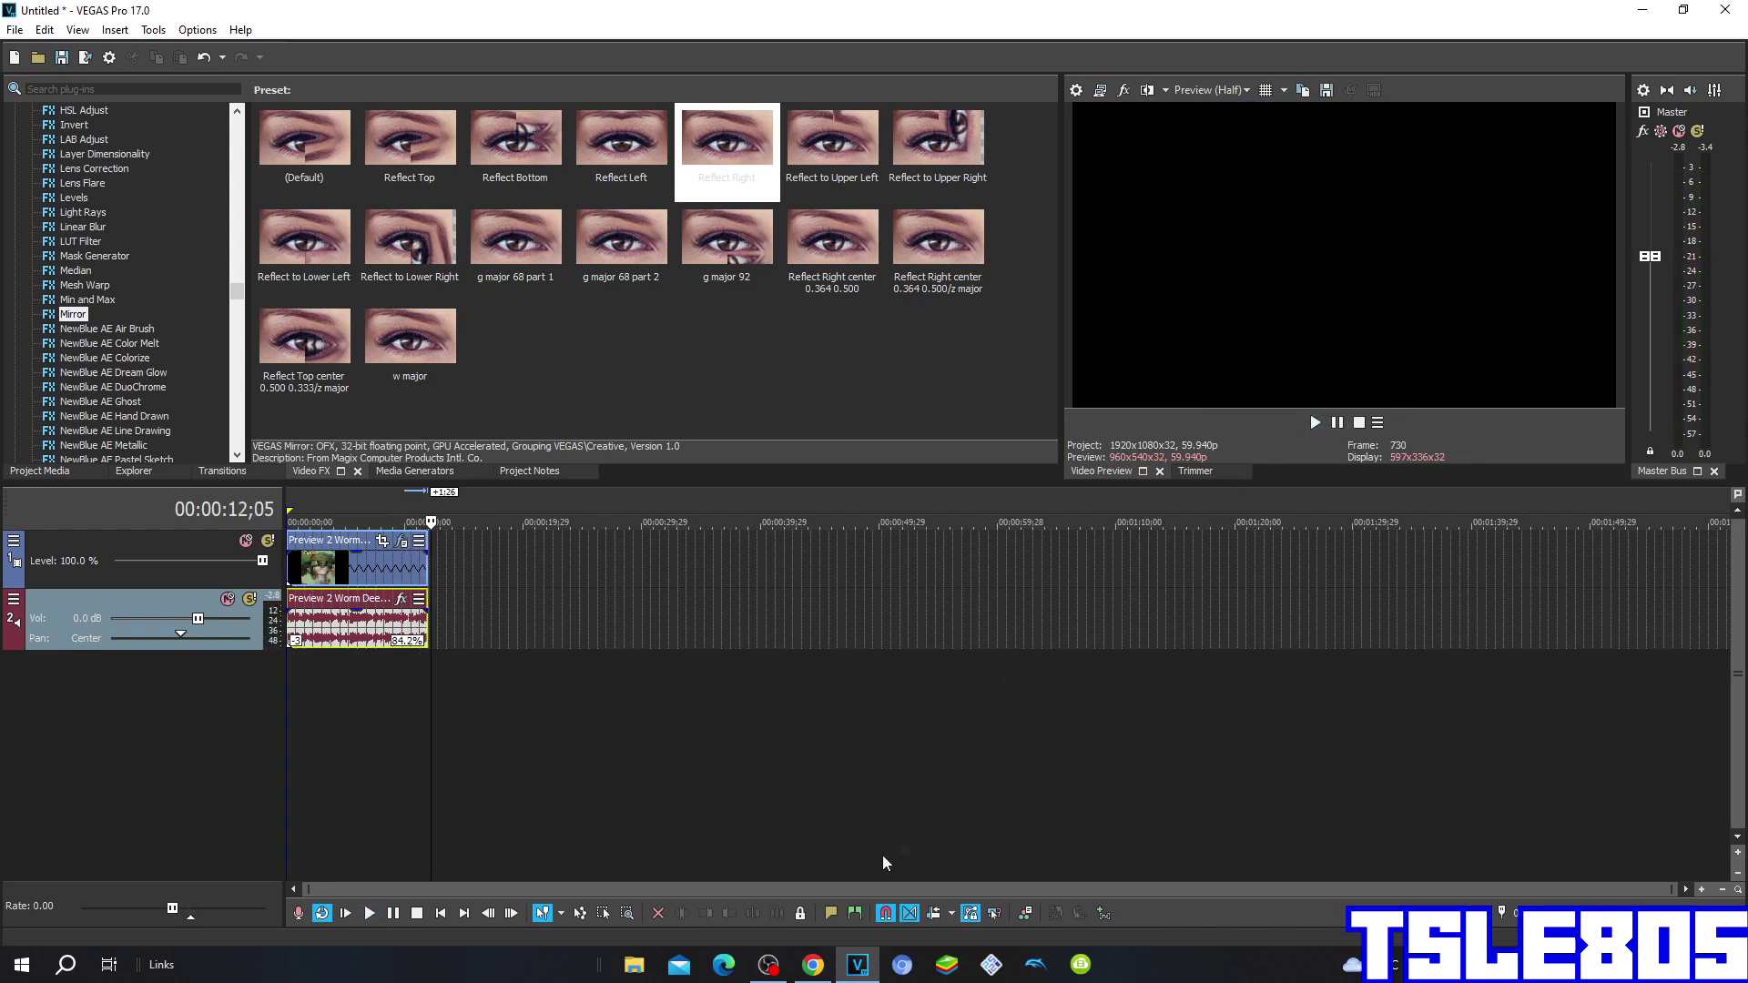
left_click(756, 969)
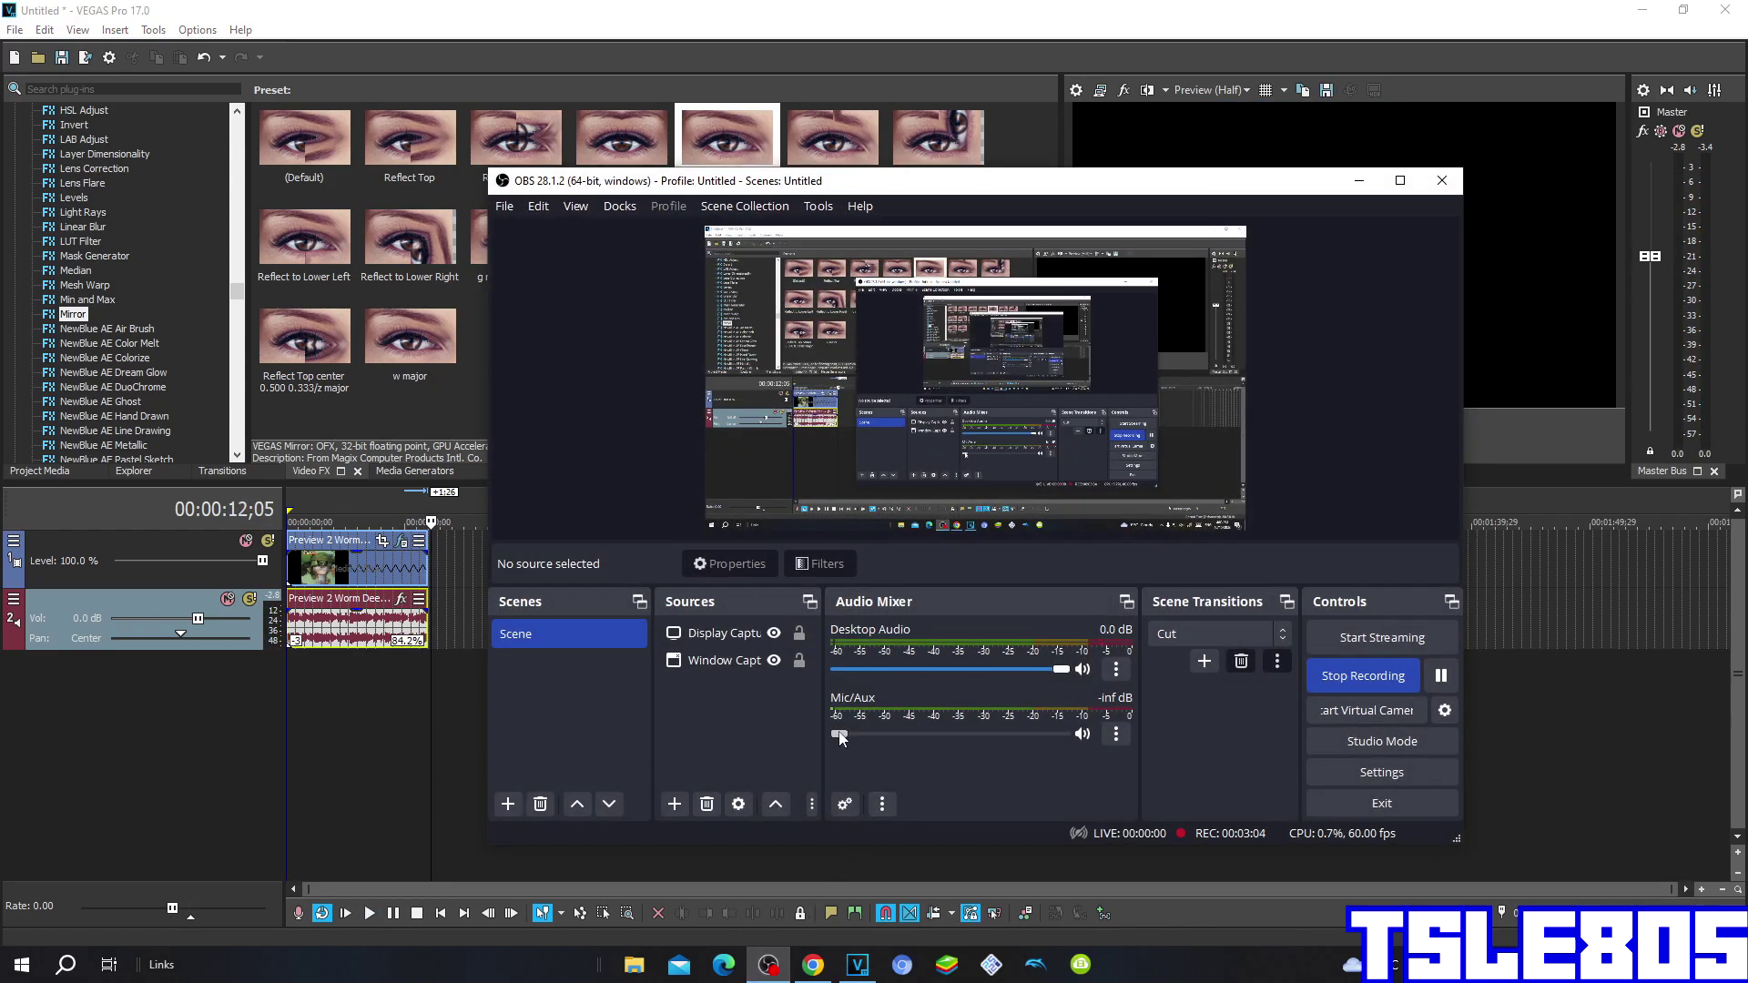